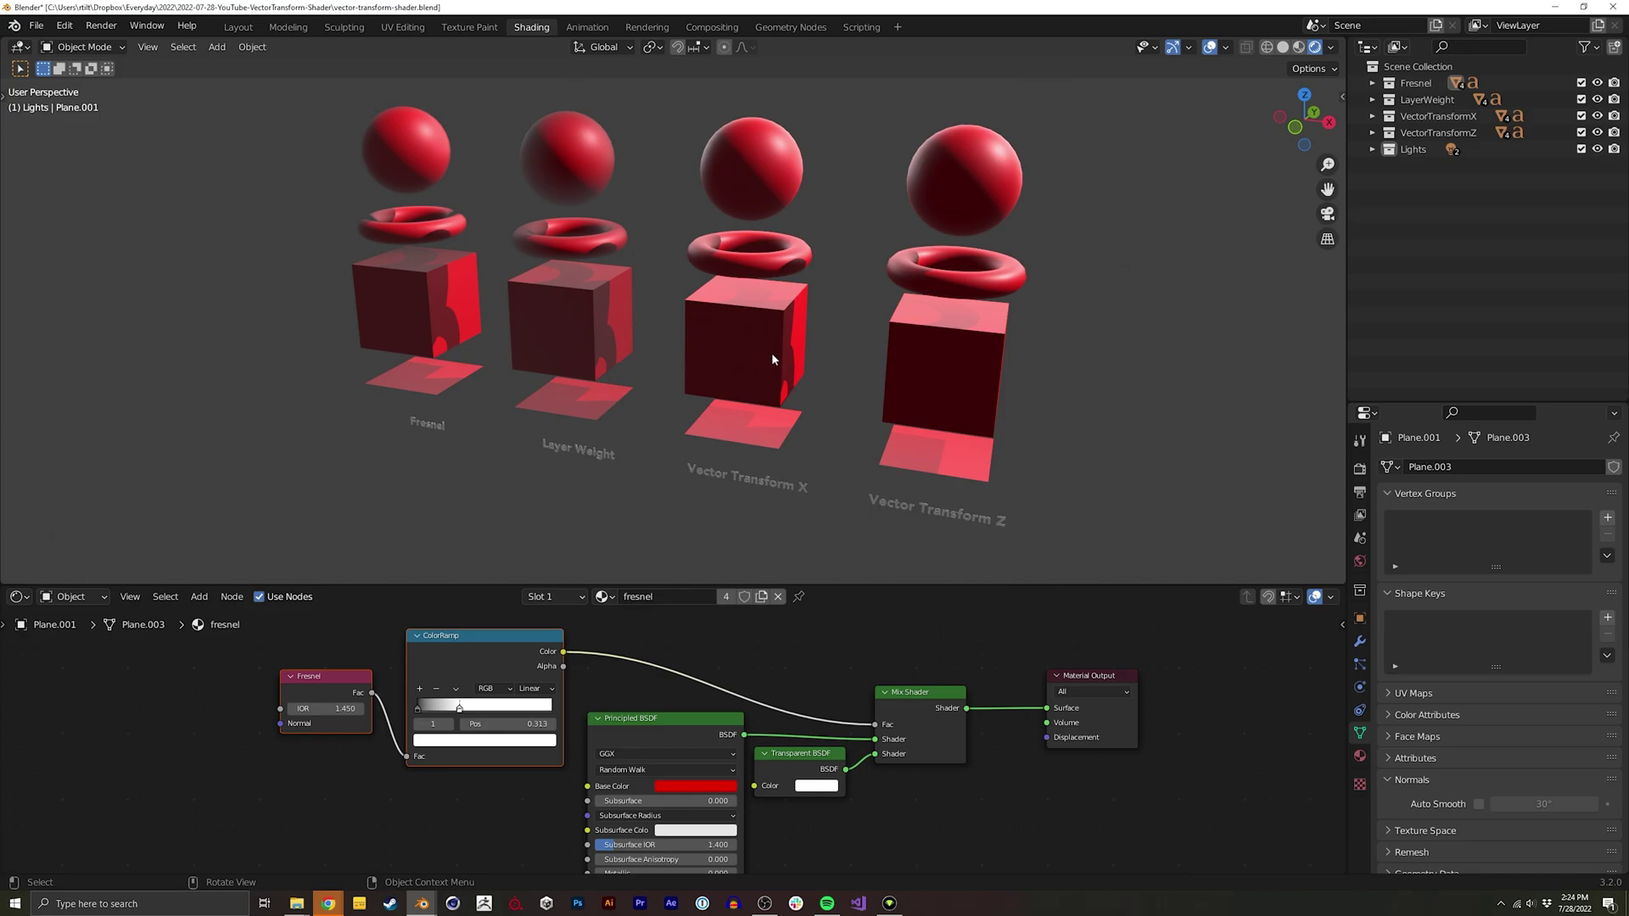
- Select the Fresnel and Layer Weight cubes and orbit to compare their transparency
middle_click_drag(771, 352, 825, 362)
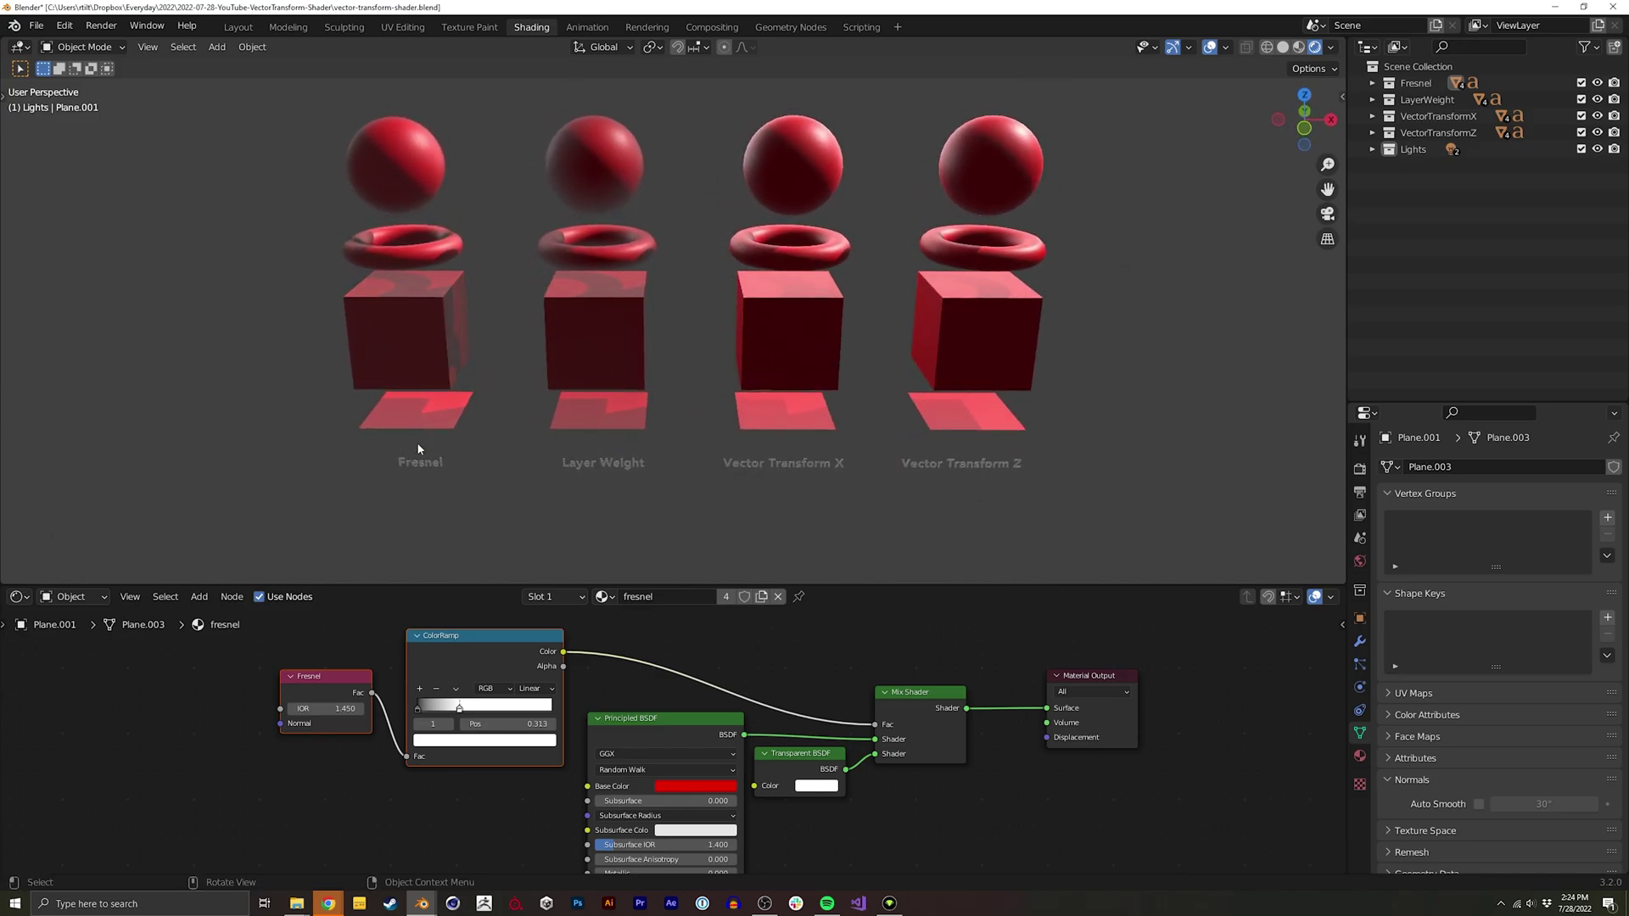
left_click_drag(357, 511, 644, 178)
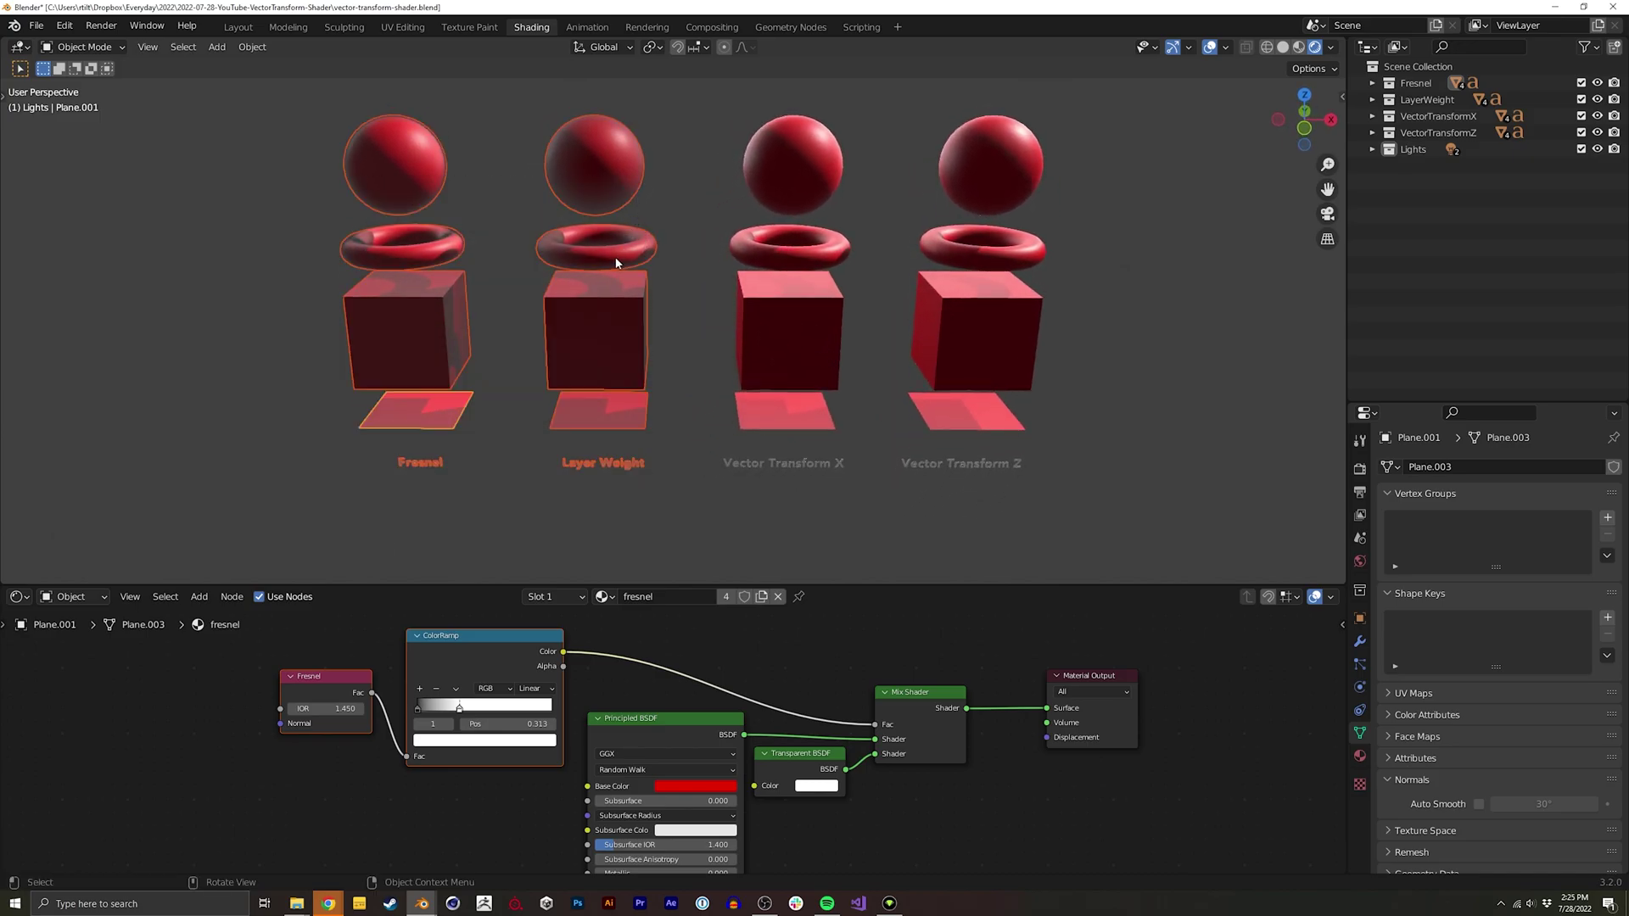
left_click(689, 514)
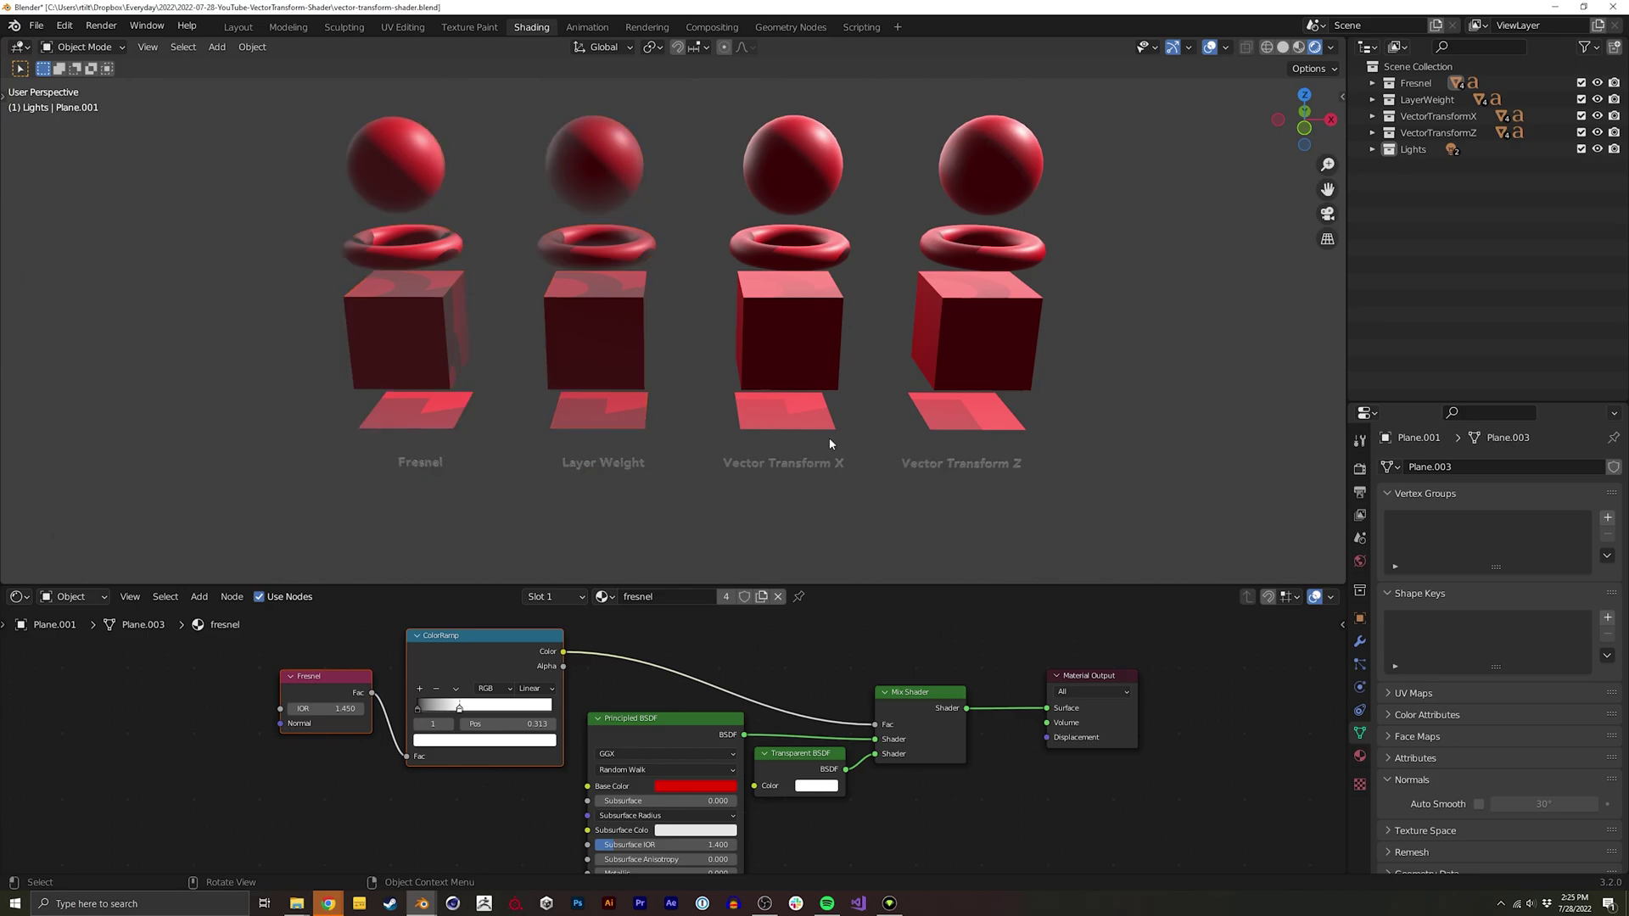
middle_click_drag(812, 409, 521, 298)
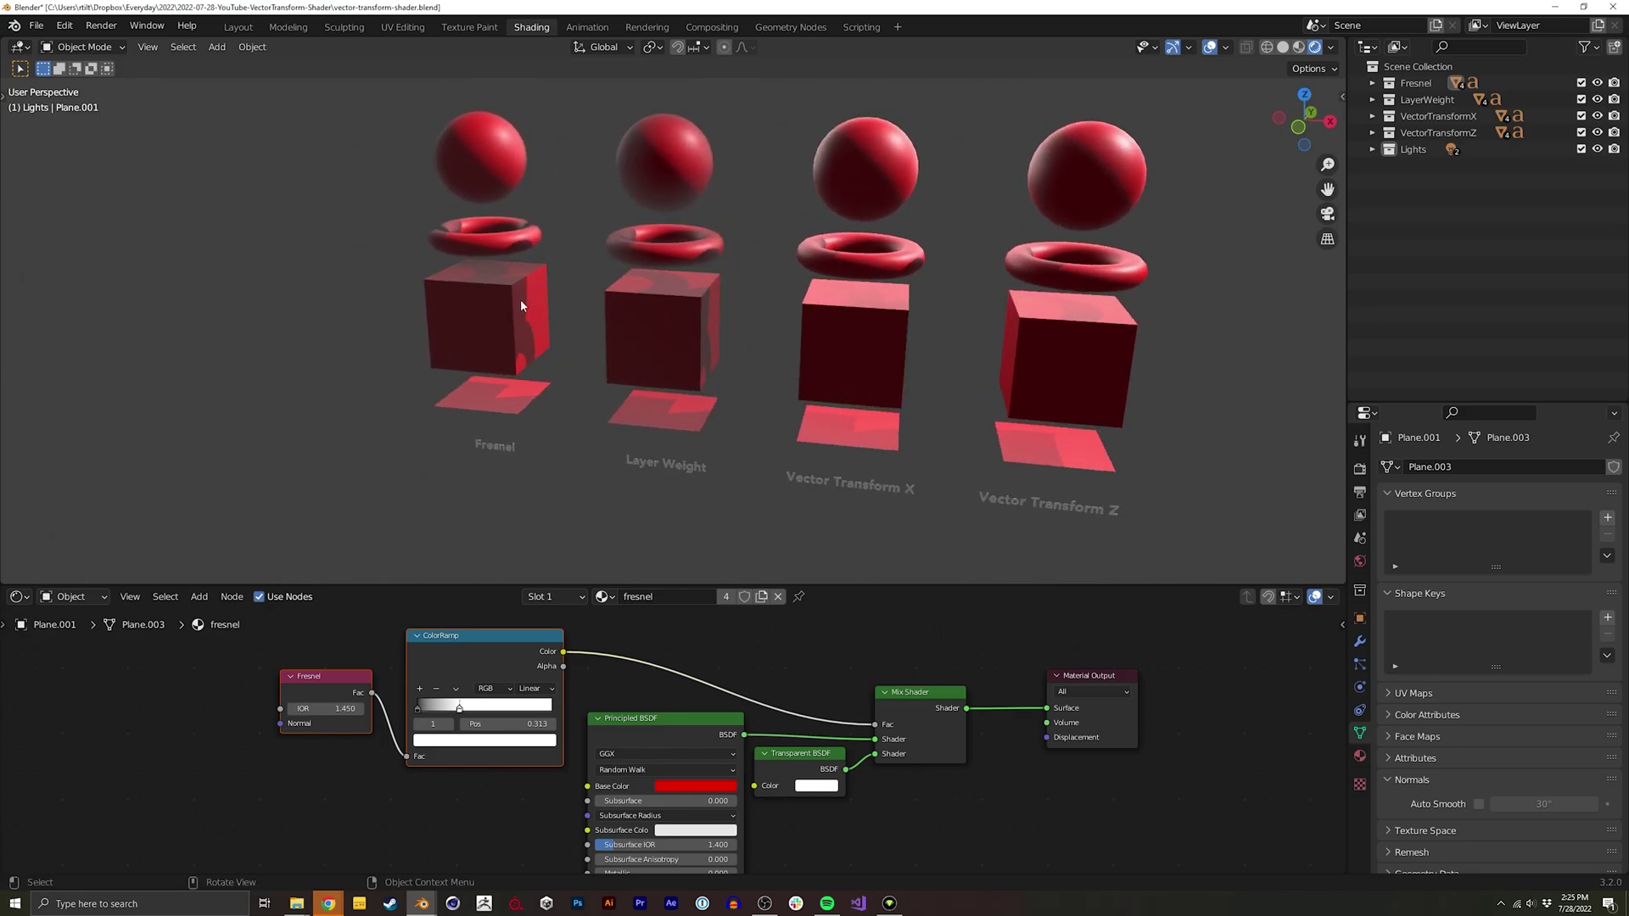
left_click(510, 356)
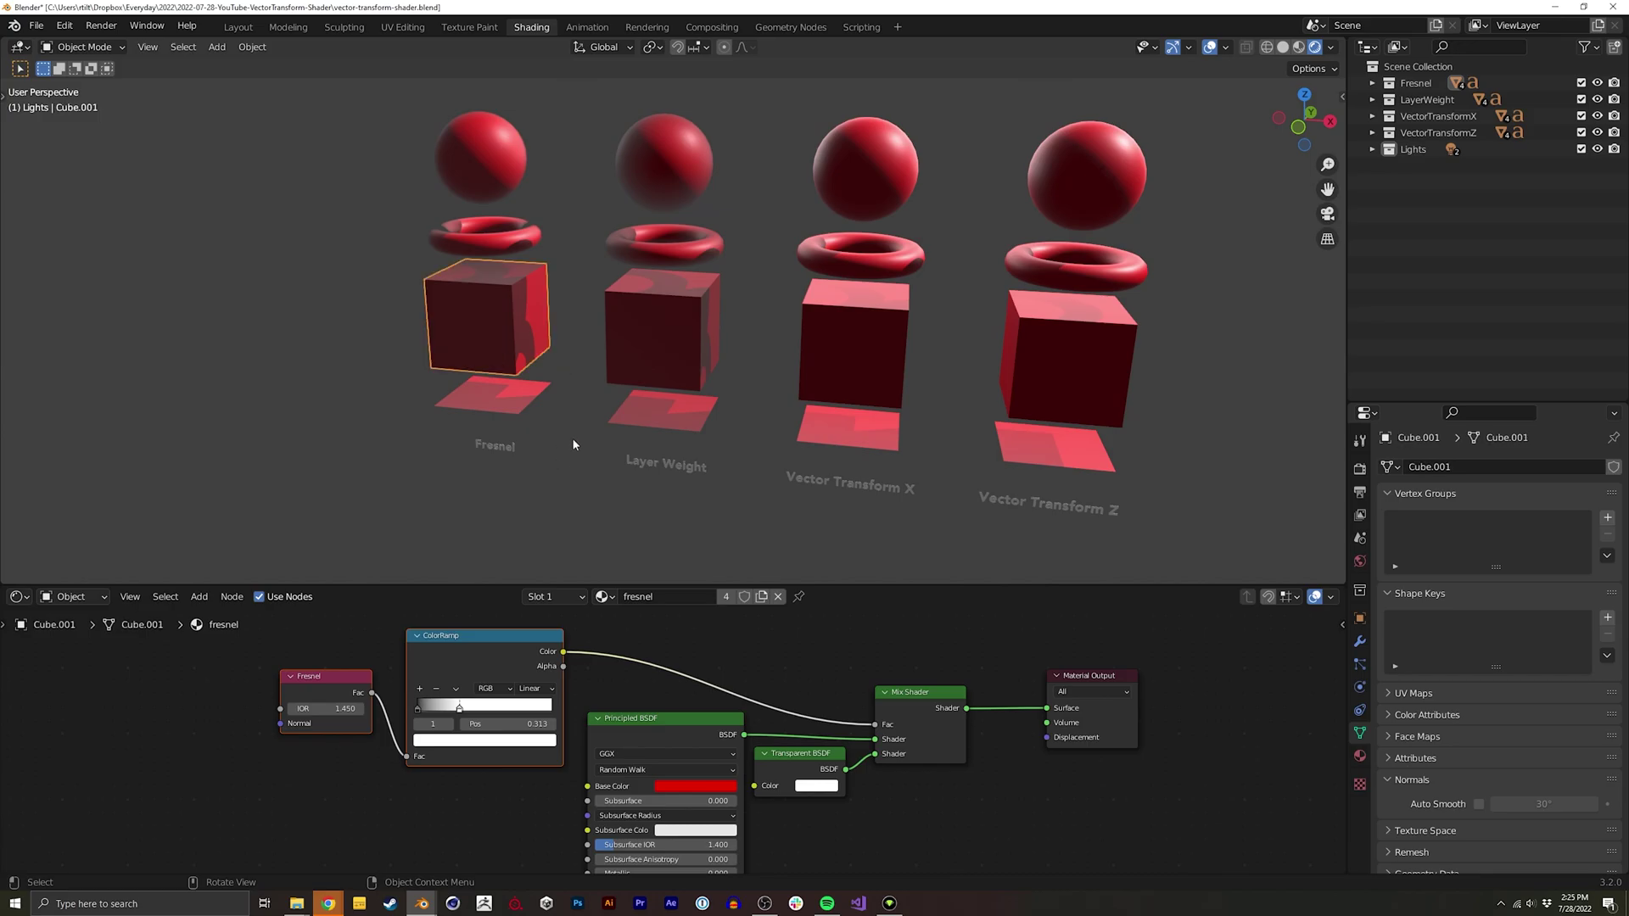
left_click(687, 334)
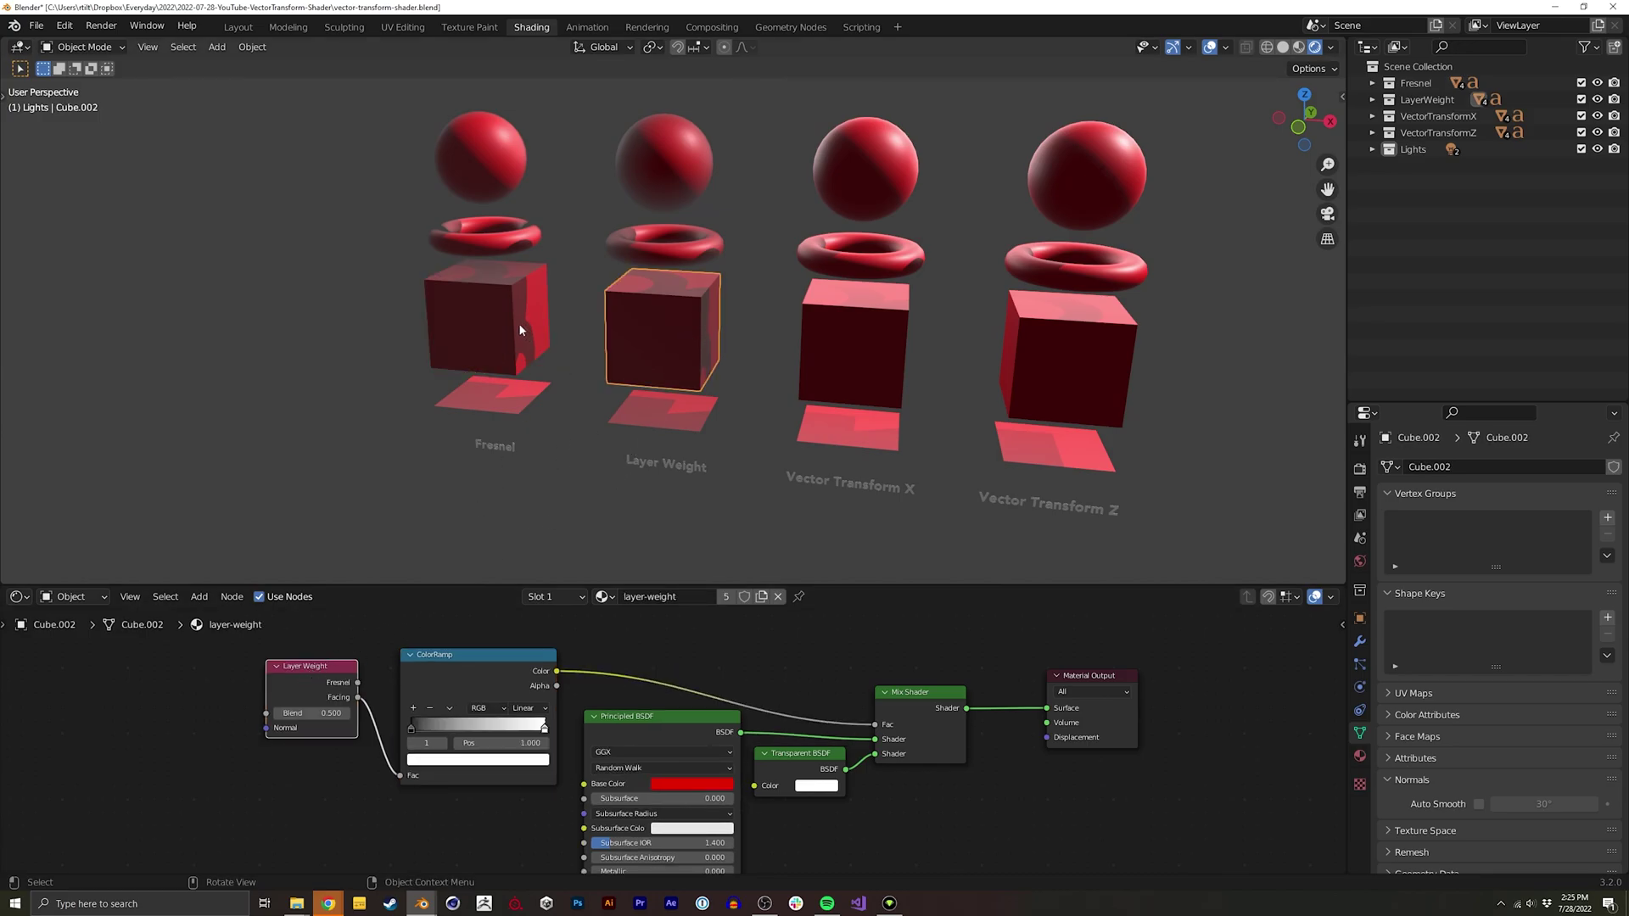
middle_click_drag(551, 320, 708, 319)
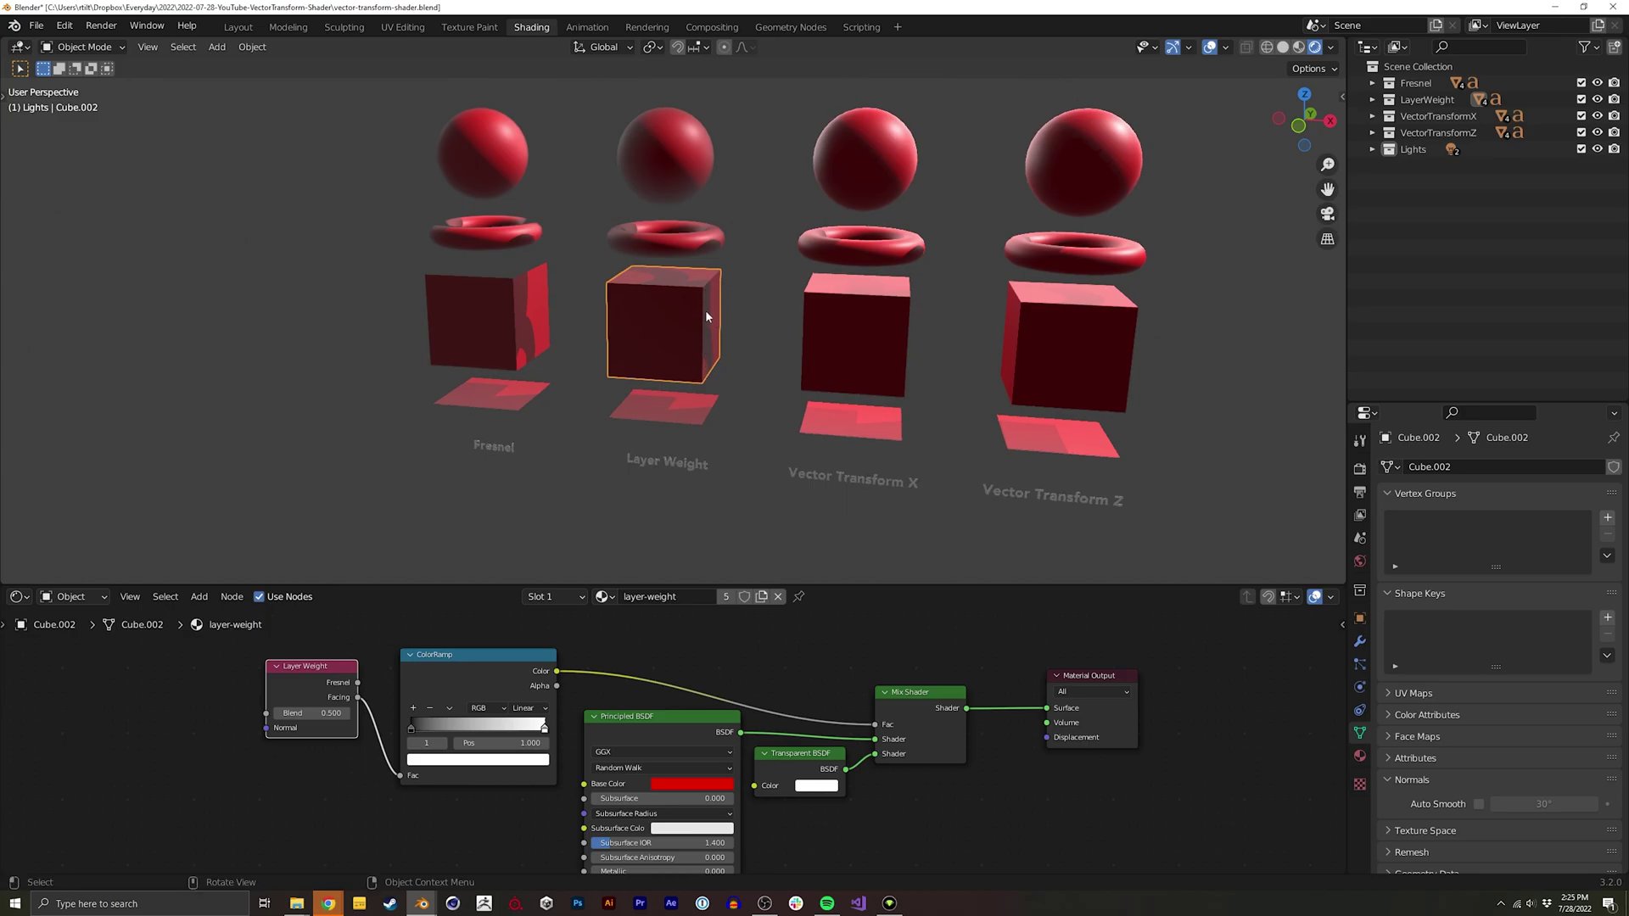
mouse_move(708, 337)
middle_mouse_down()
mouse_move(731, 323)
mouse_move(622, 294)
mouse_move(658, 327)
mouse_move(684, 319)
middle_mouse_up()
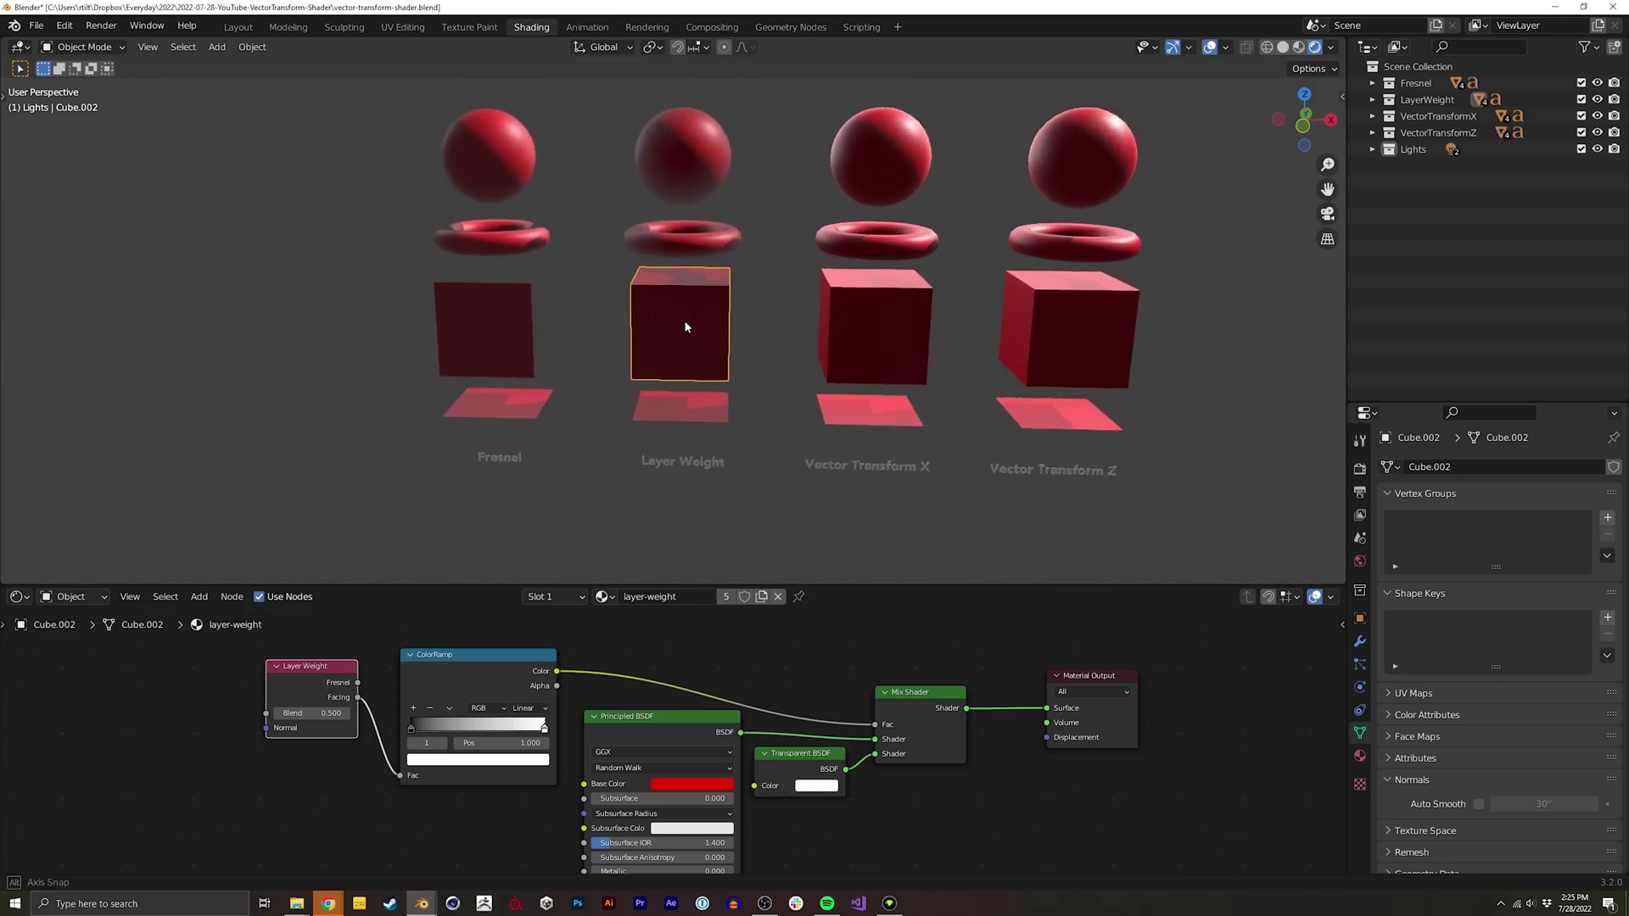
mouse_move(542, 308)
middle_mouse_down()
mouse_move(561, 335)
mouse_move(529, 333)
middle_mouse_up()
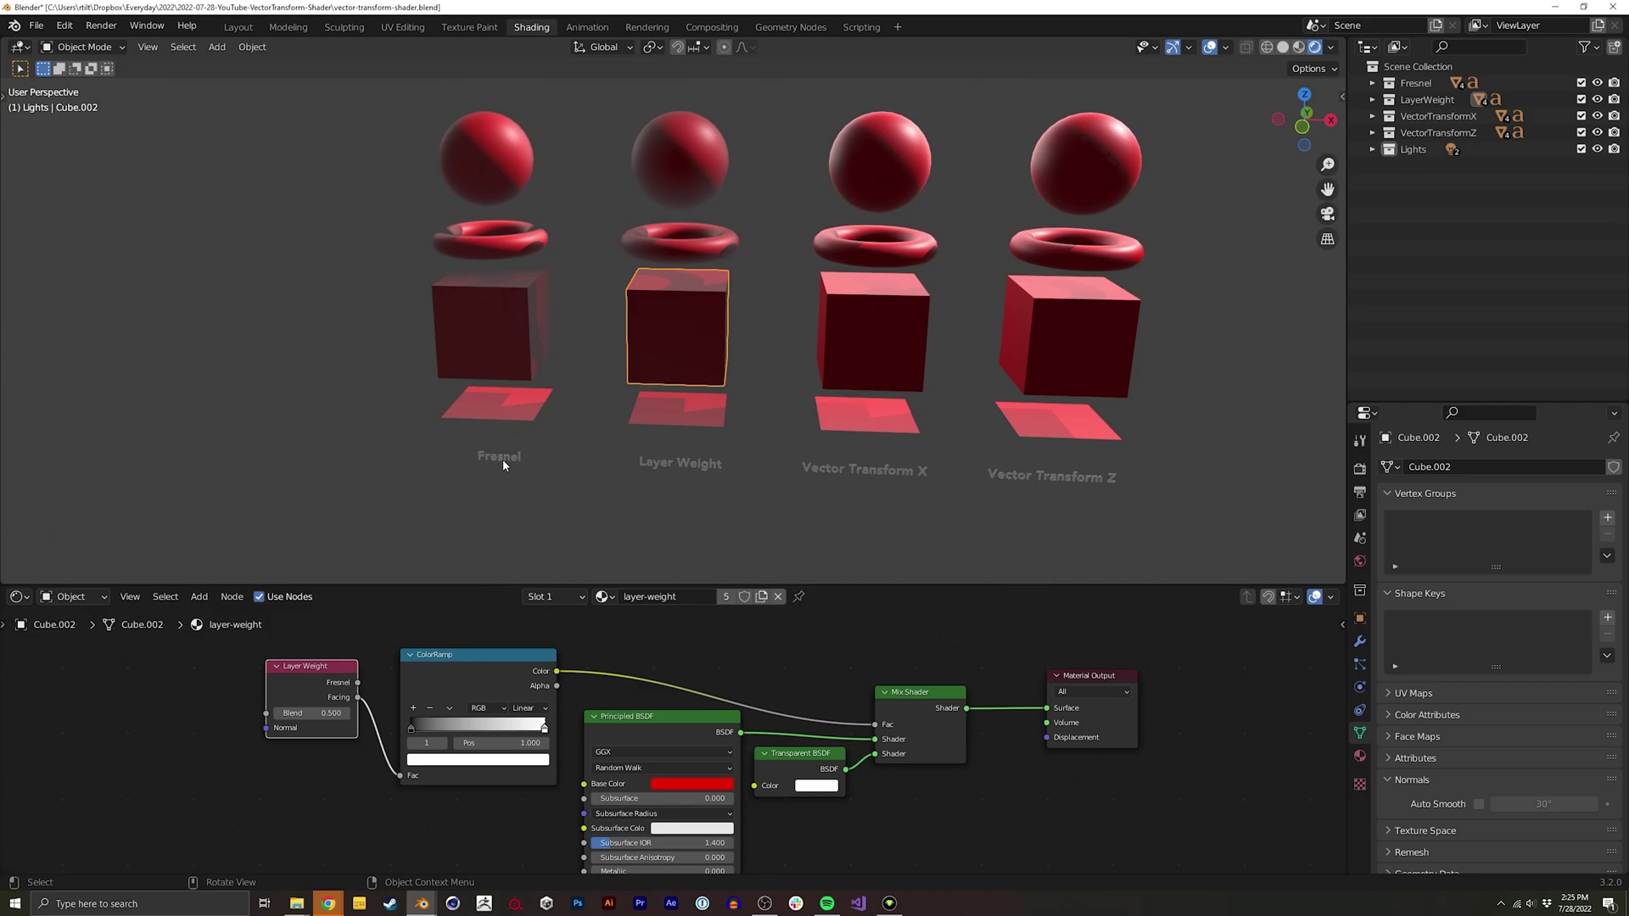
- Move the Fresnel cube's ColorRamp stop from 0.313 to 0.268 and check the shading
left_click(496, 356)
mouse_move(466, 713)
left_mouse_down()
mouse_move(500, 711)
mouse_move(449, 703)
left_mouse_up()
middle_click_drag(503, 354, 581, 306)
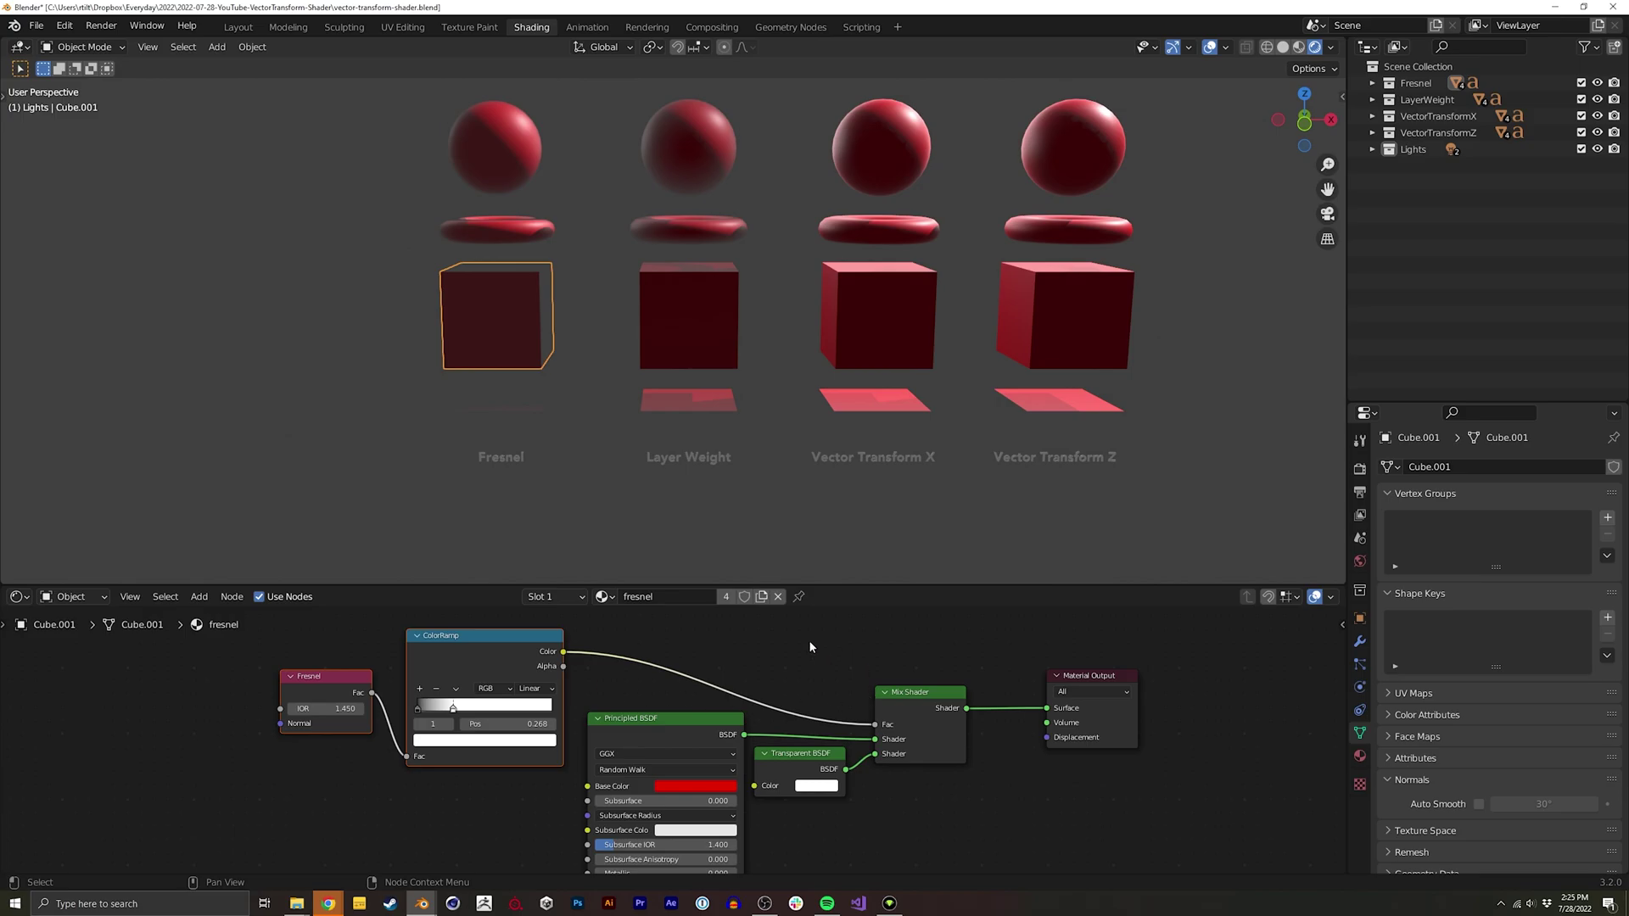
mouse_move(653, 291)
middle_mouse_down()
mouse_move(624, 314)
mouse_move(681, 290)
mouse_move(669, 303)
middle_mouse_up()
left_click(669, 303)
mouse_move(637, 454)
middle_mouse_down()
mouse_move(671, 448)
mouse_move(638, 444)
mouse_move(673, 390)
mouse_move(723, 407)
mouse_move(628, 400)
mouse_move(629, 436)
middle_mouse_up()
left_click(575, 402)
left_click(564, 405)
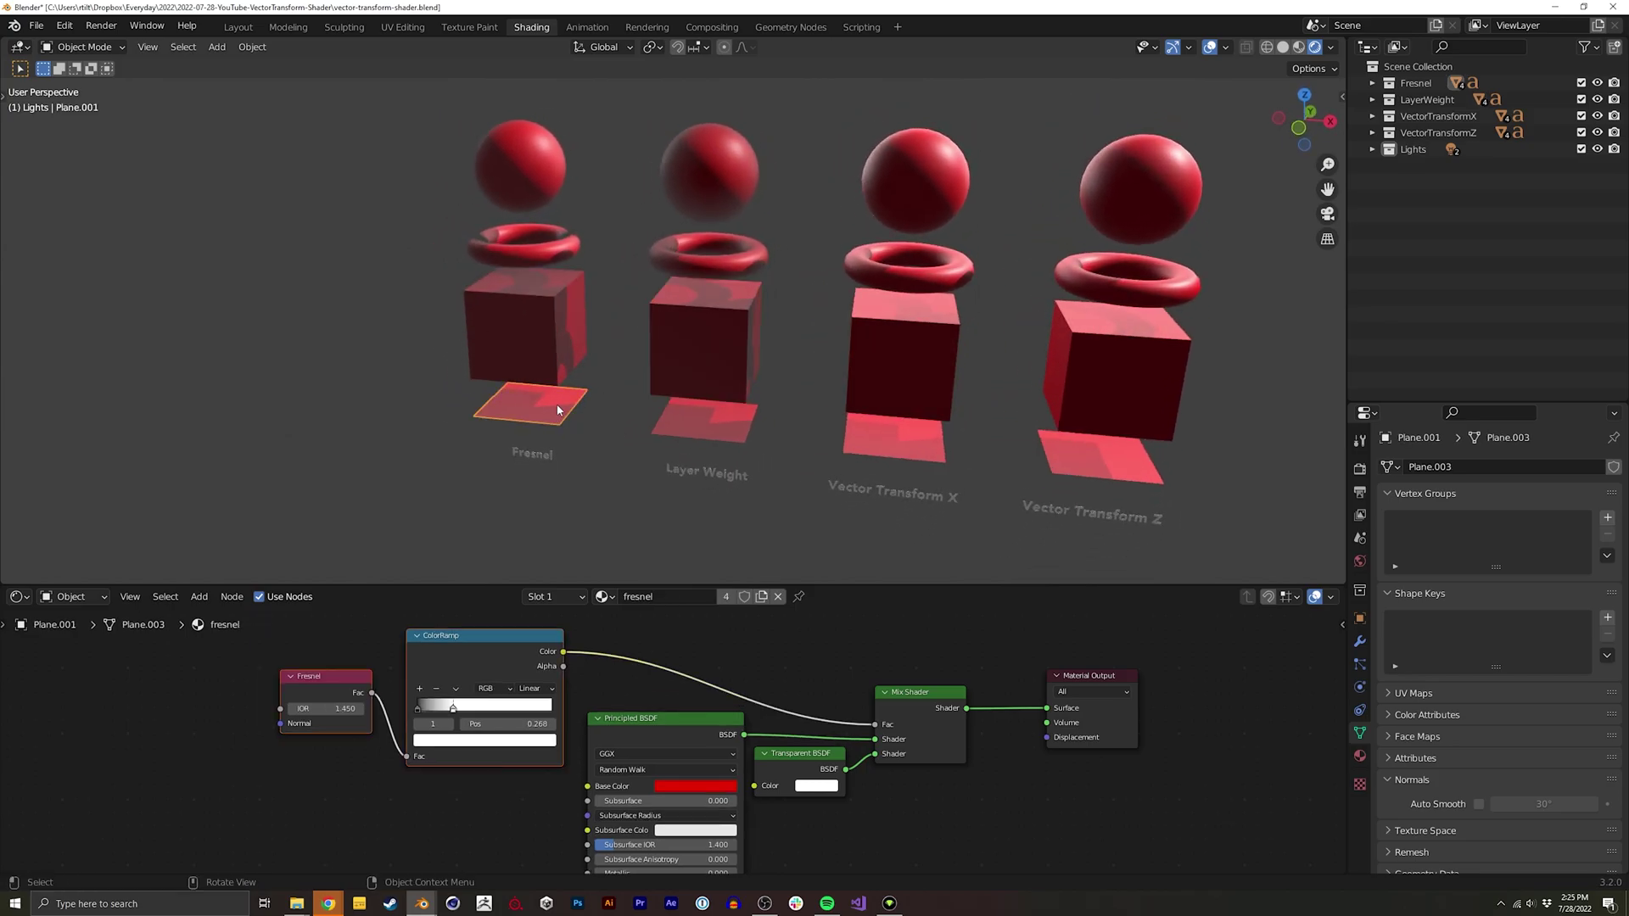
key("s")
left_click(779, 461)
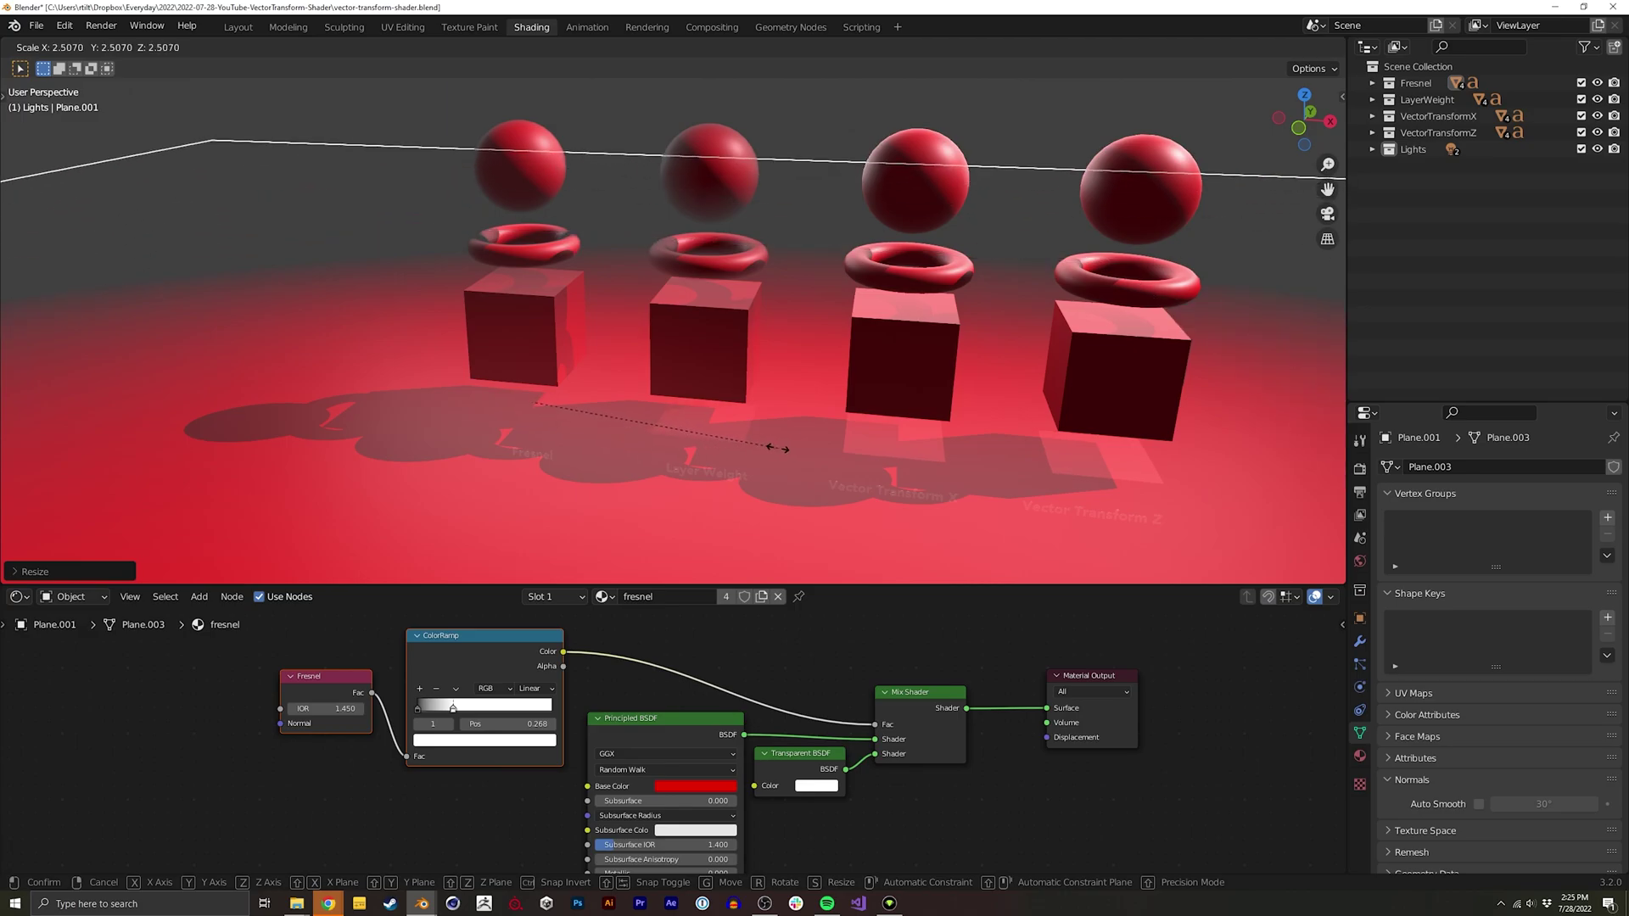
middle_click_drag(575, 364, 593, 332)
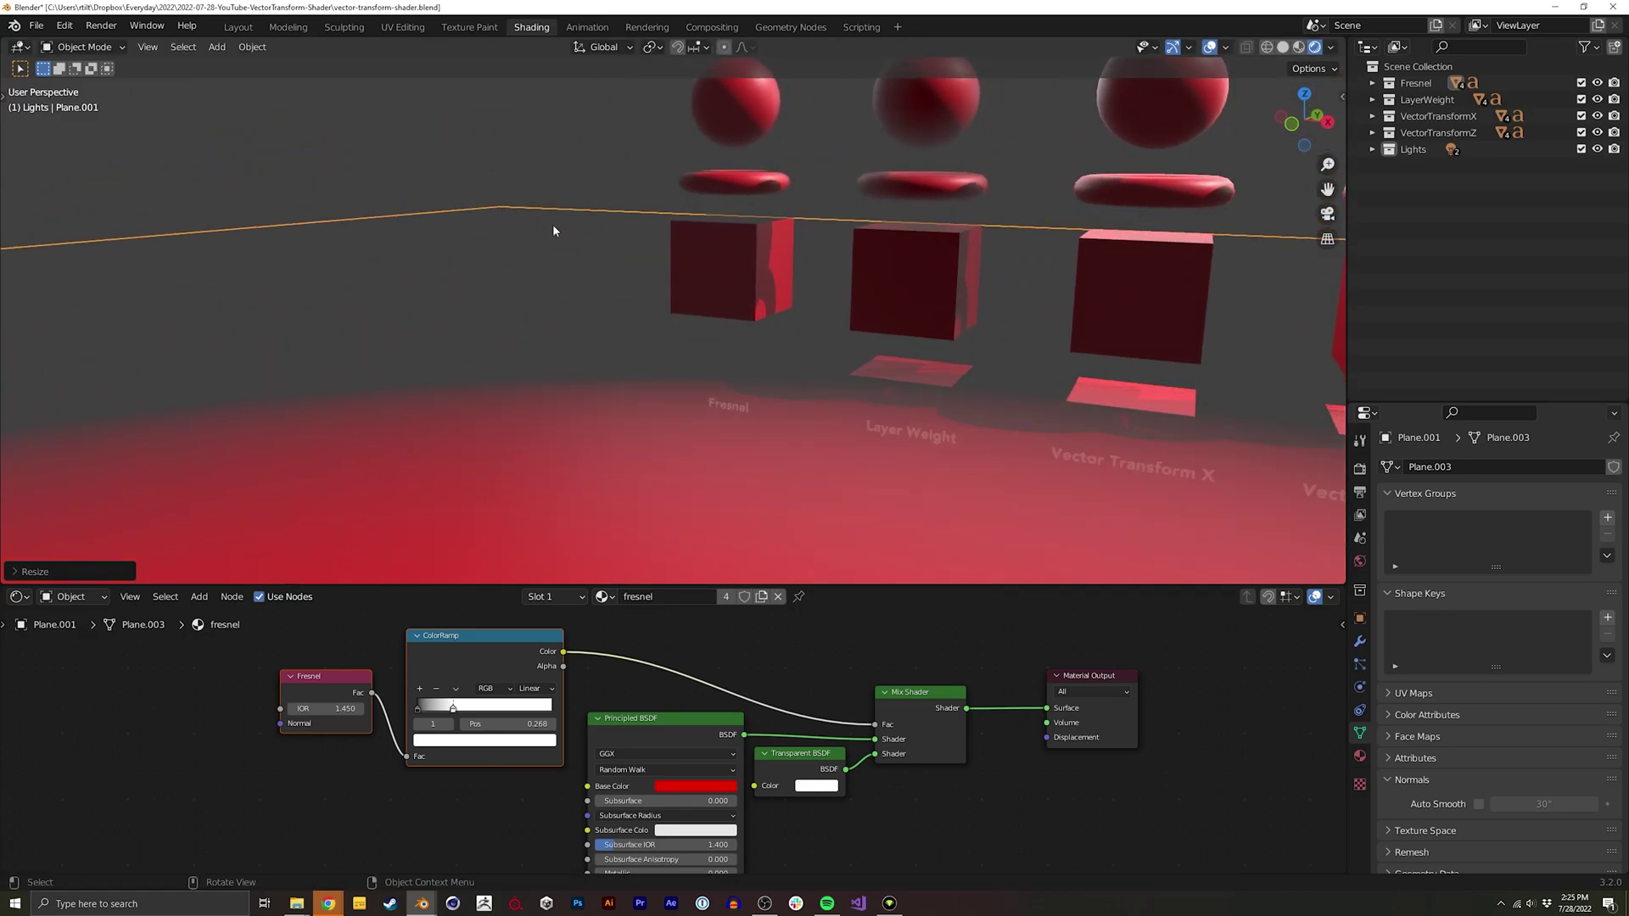
middle_click_drag(552, 224, 595, 336)
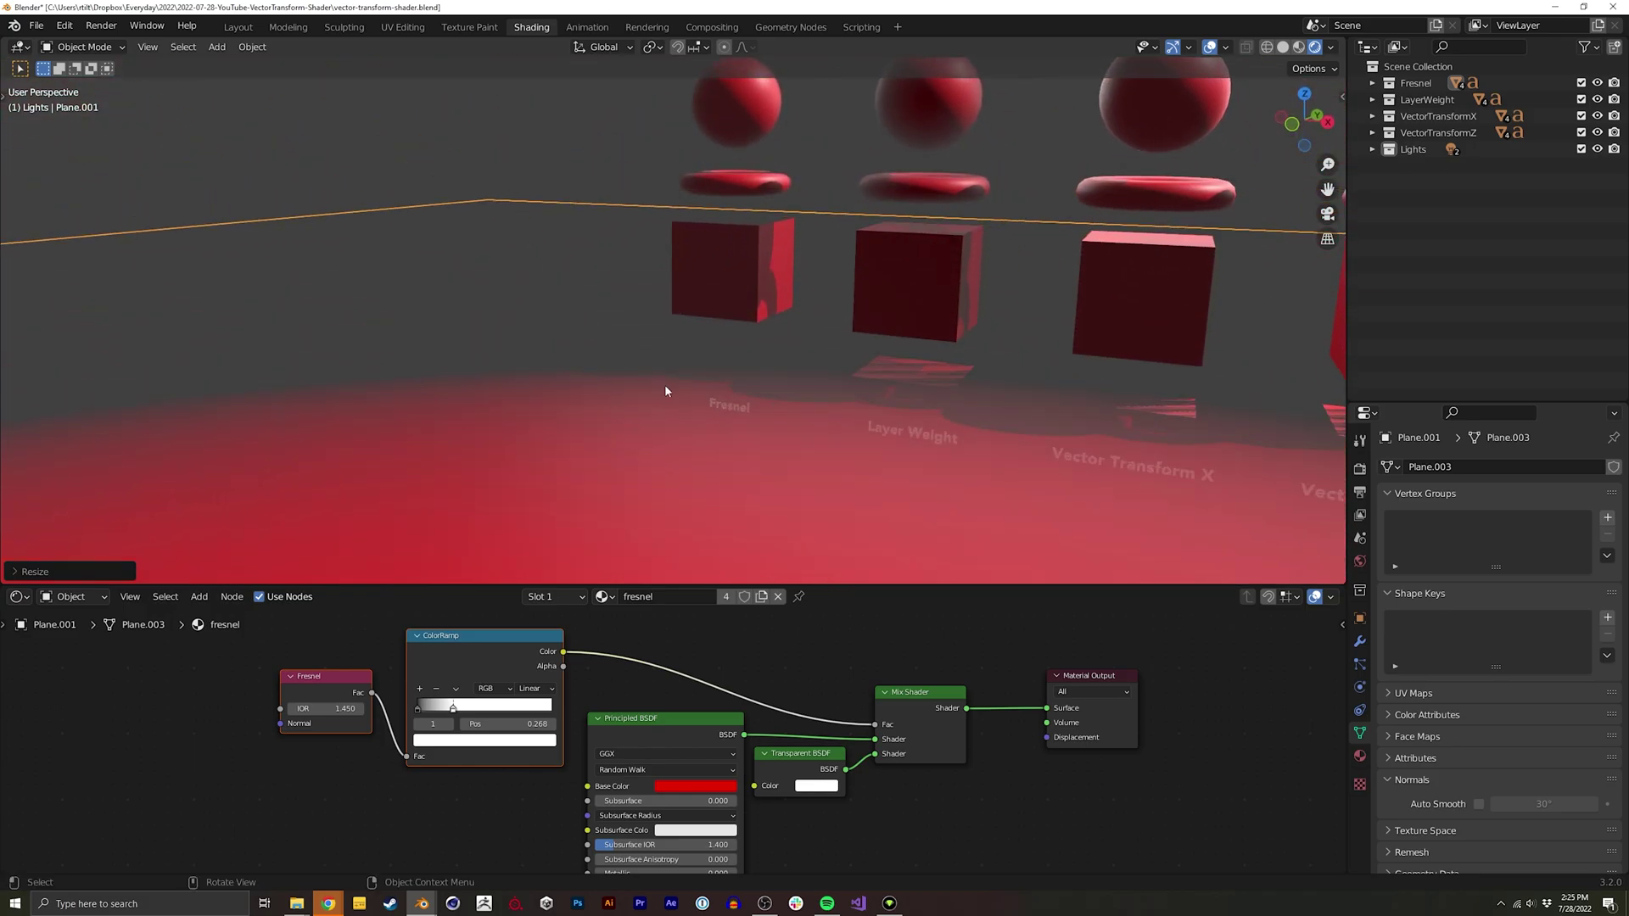
middle_click_drag(665, 388, 675, 419)
key("ctrl+z")
key("alt+a")
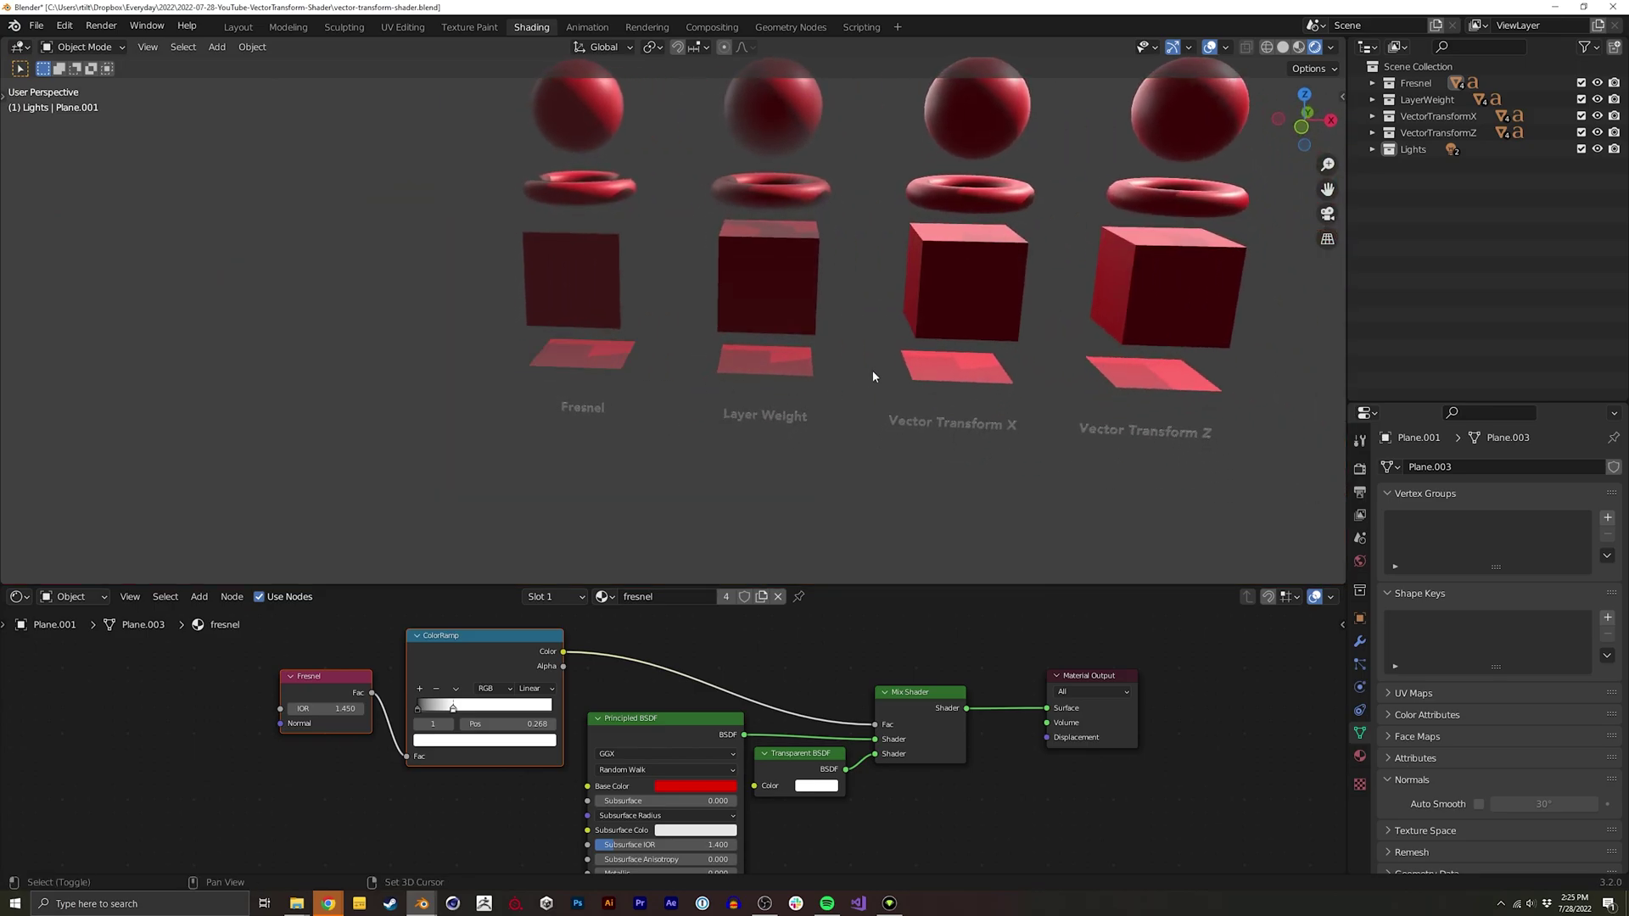
- Orbit around the four columns from high, side-on and low angles
middle_click_drag(872, 370, 596, 273)
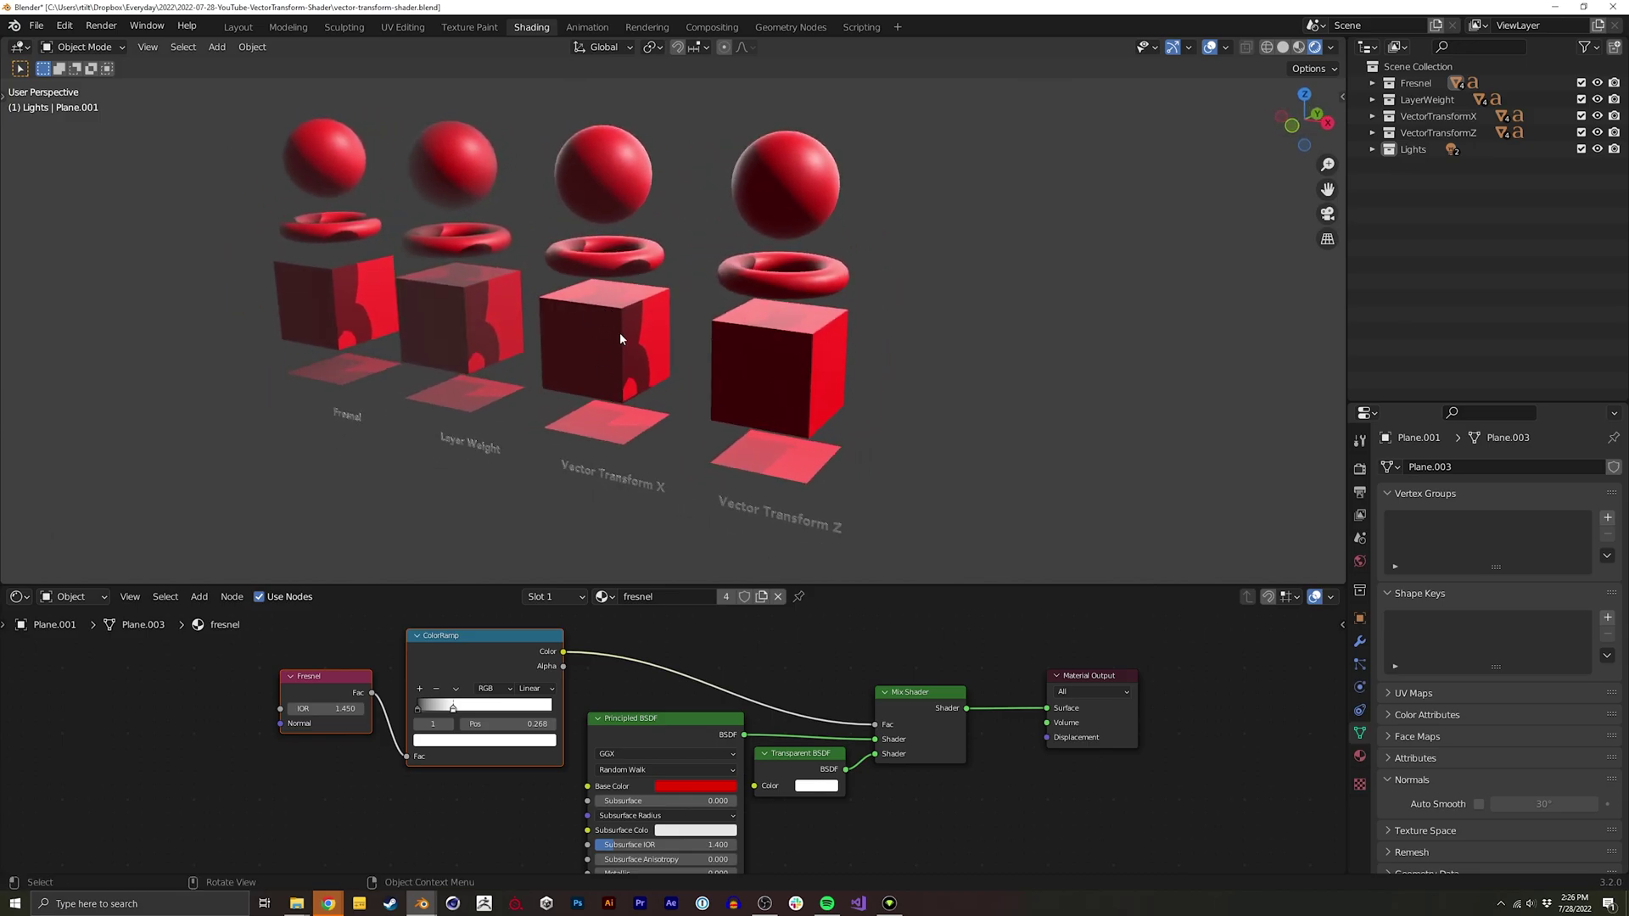
middle_click_drag(750, 321, 815, 255)
middle_click_drag(815, 344, 754, 352)
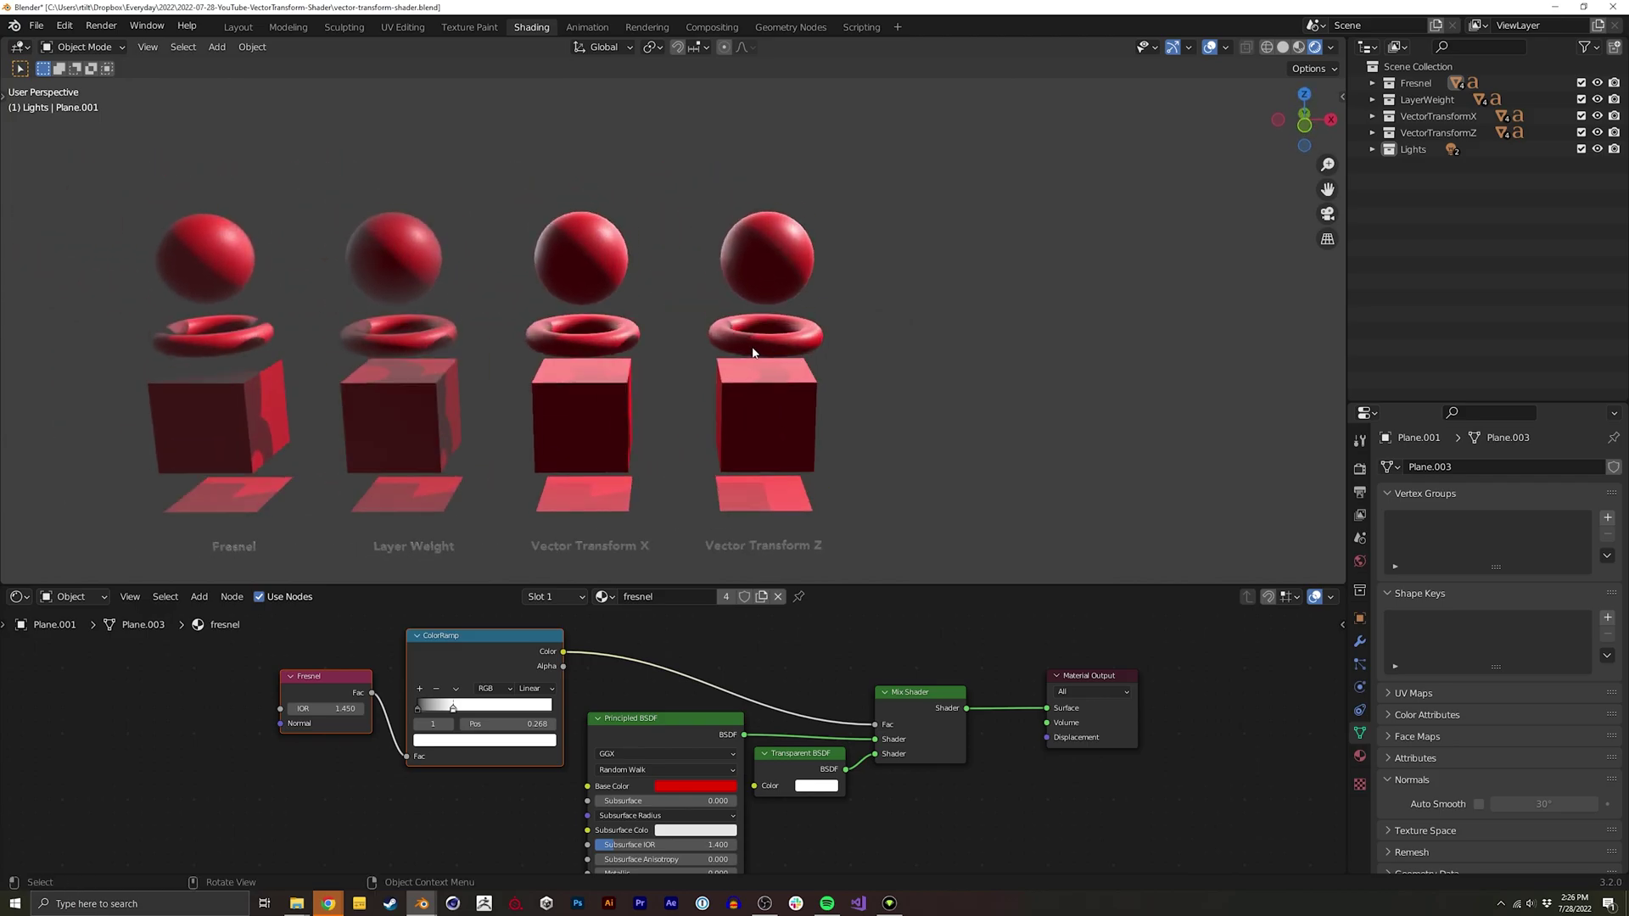
mouse_move(656, 395)
middle_mouse_down()
mouse_move(647, 378)
mouse_move(633, 407)
mouse_move(665, 389)
middle_mouse_up()
- On the X cube's material, add a trial Vector Transform node, confirm Camera target, then delete it
left_click(669, 417)
middle_click_drag(309, 725, 348, 705)
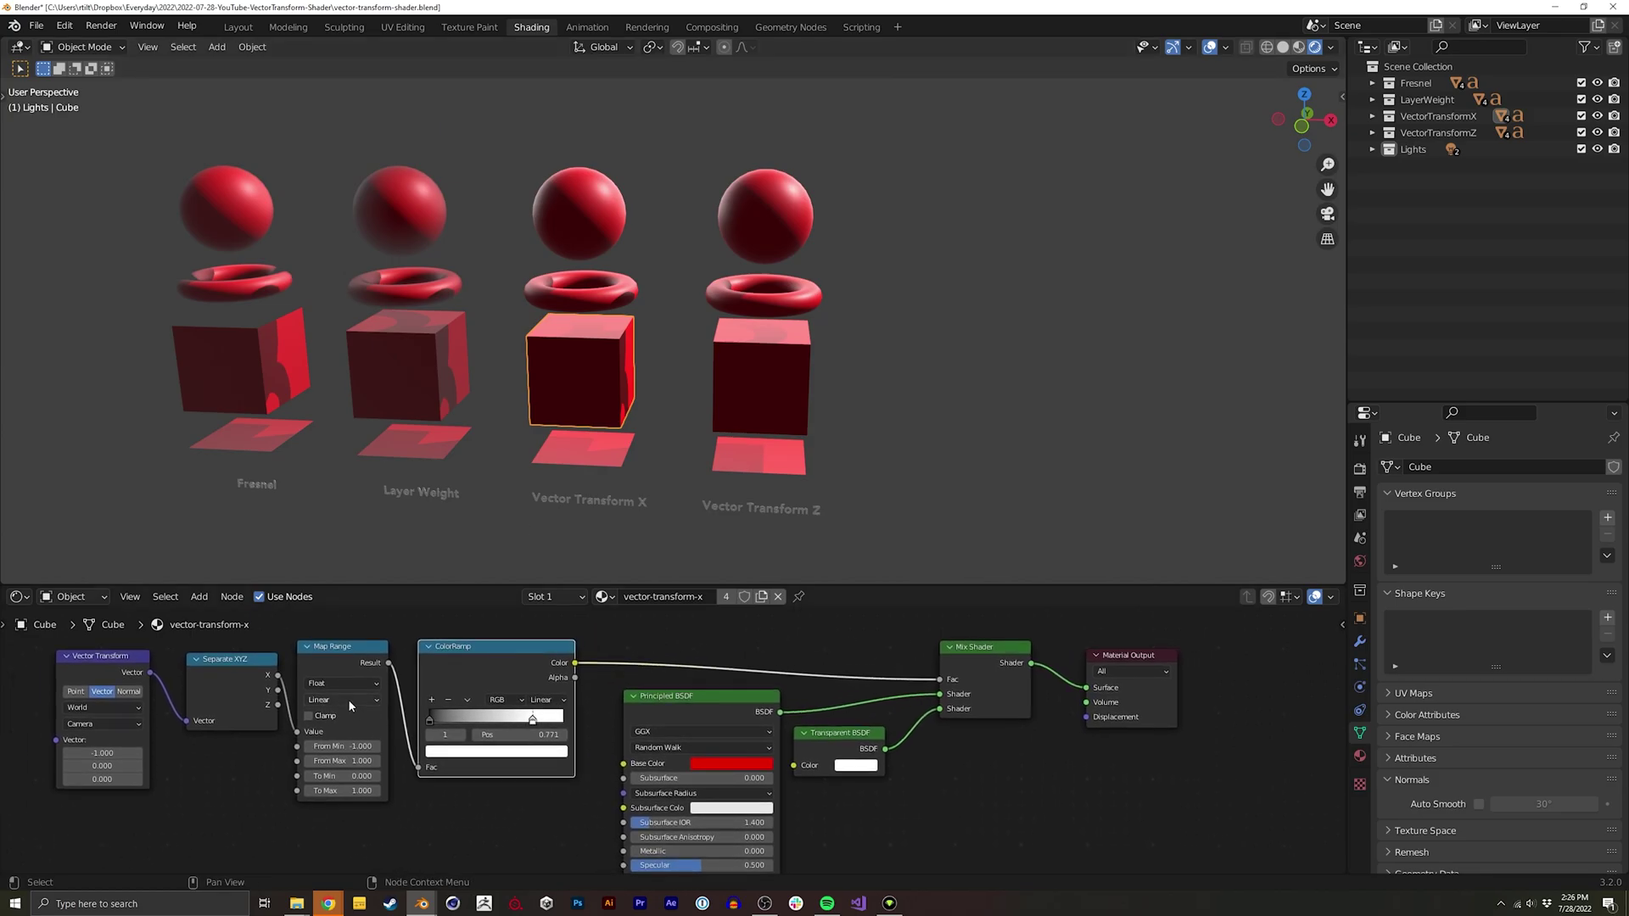
middle_click_drag(168, 739, 425, 723)
key("shift+a")
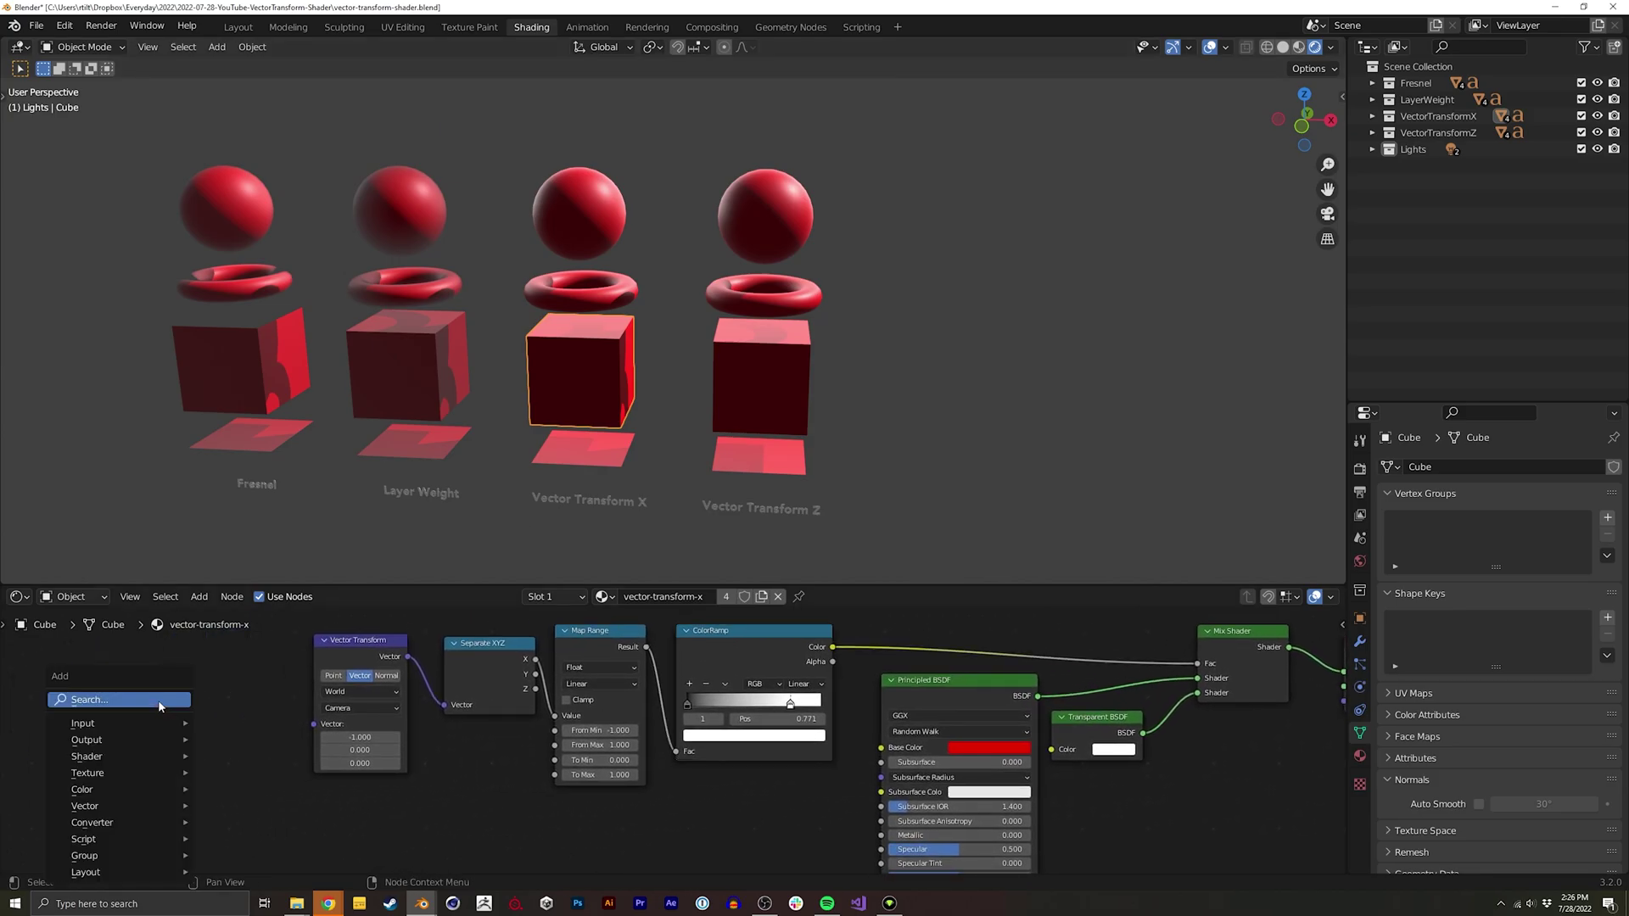
left_click(161, 691)
type("vec")
left_click(206, 768)
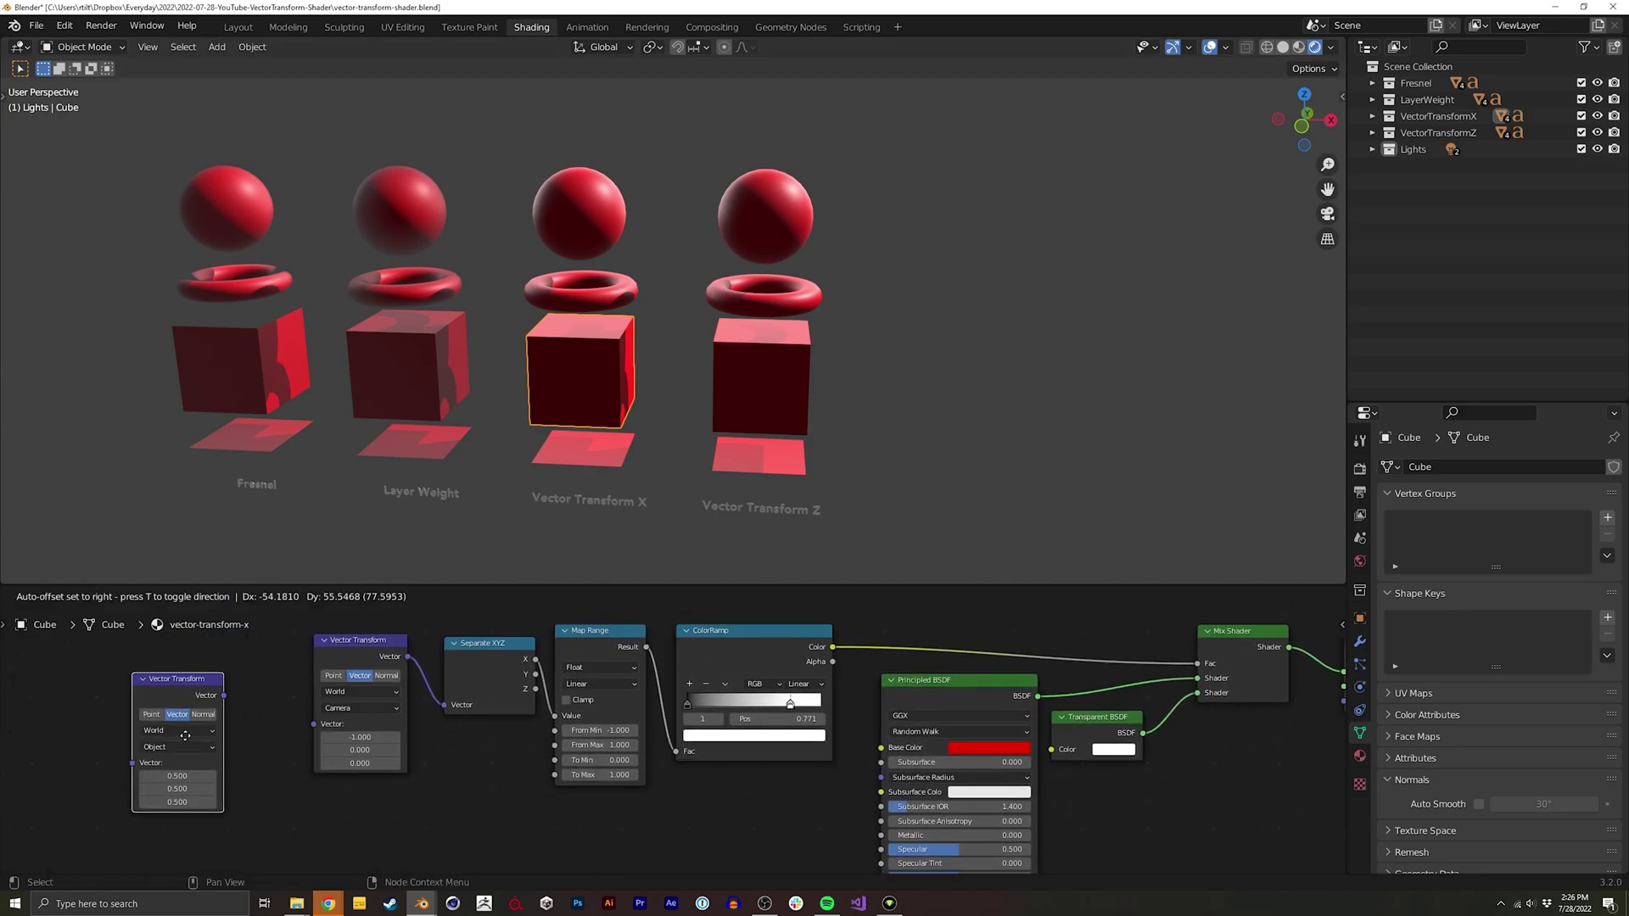
left_click(207, 735)
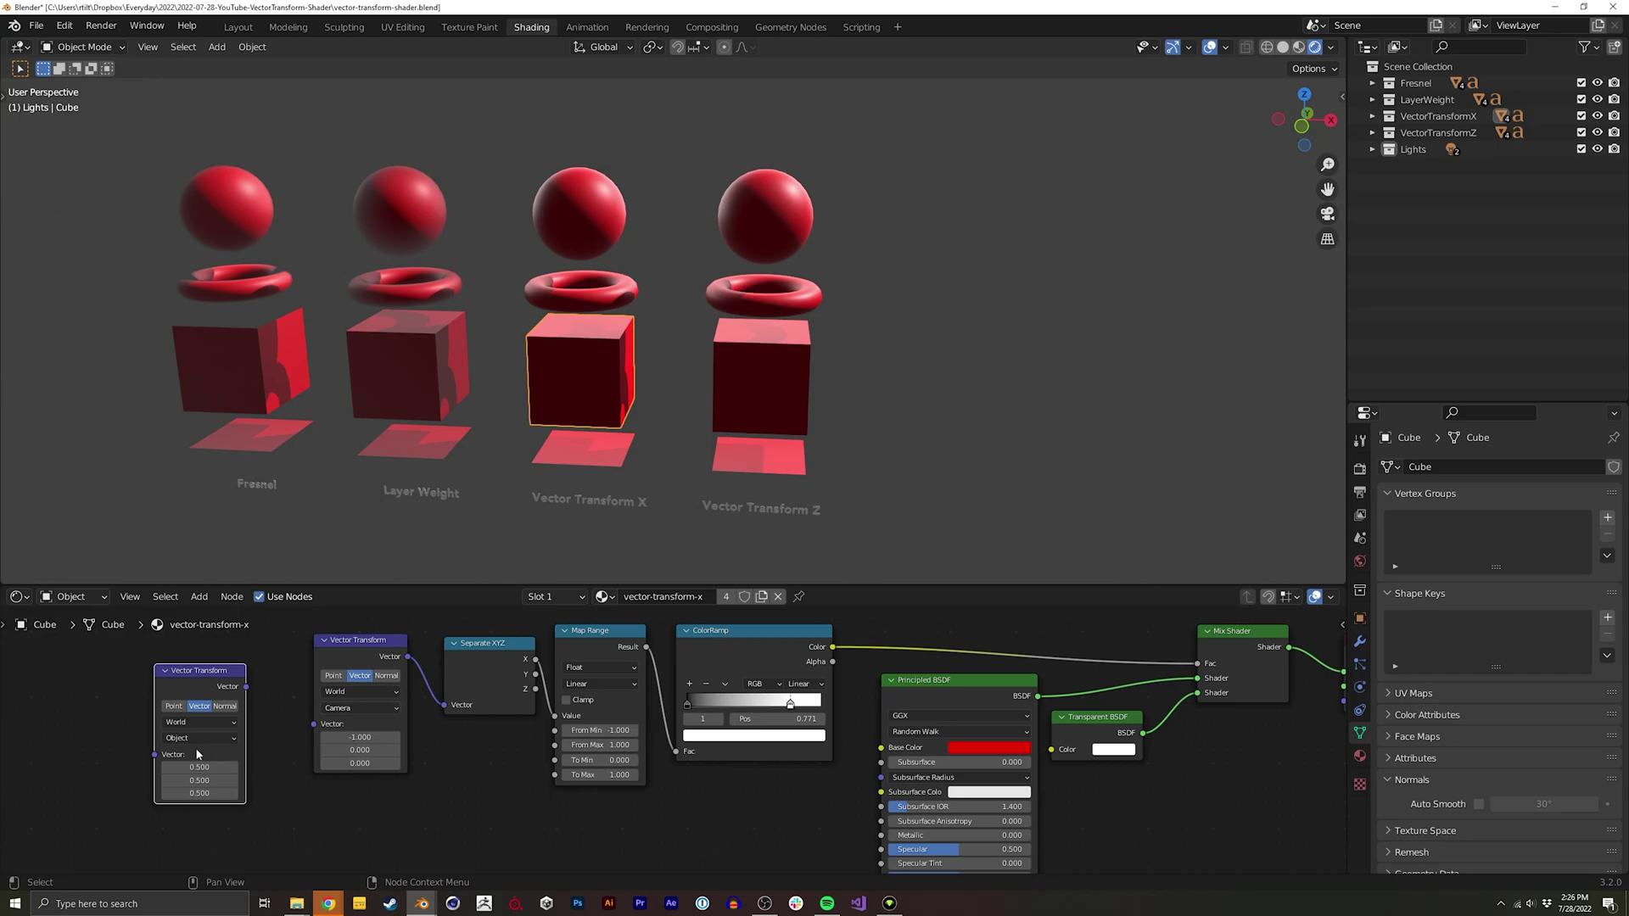
left_click(345, 709)
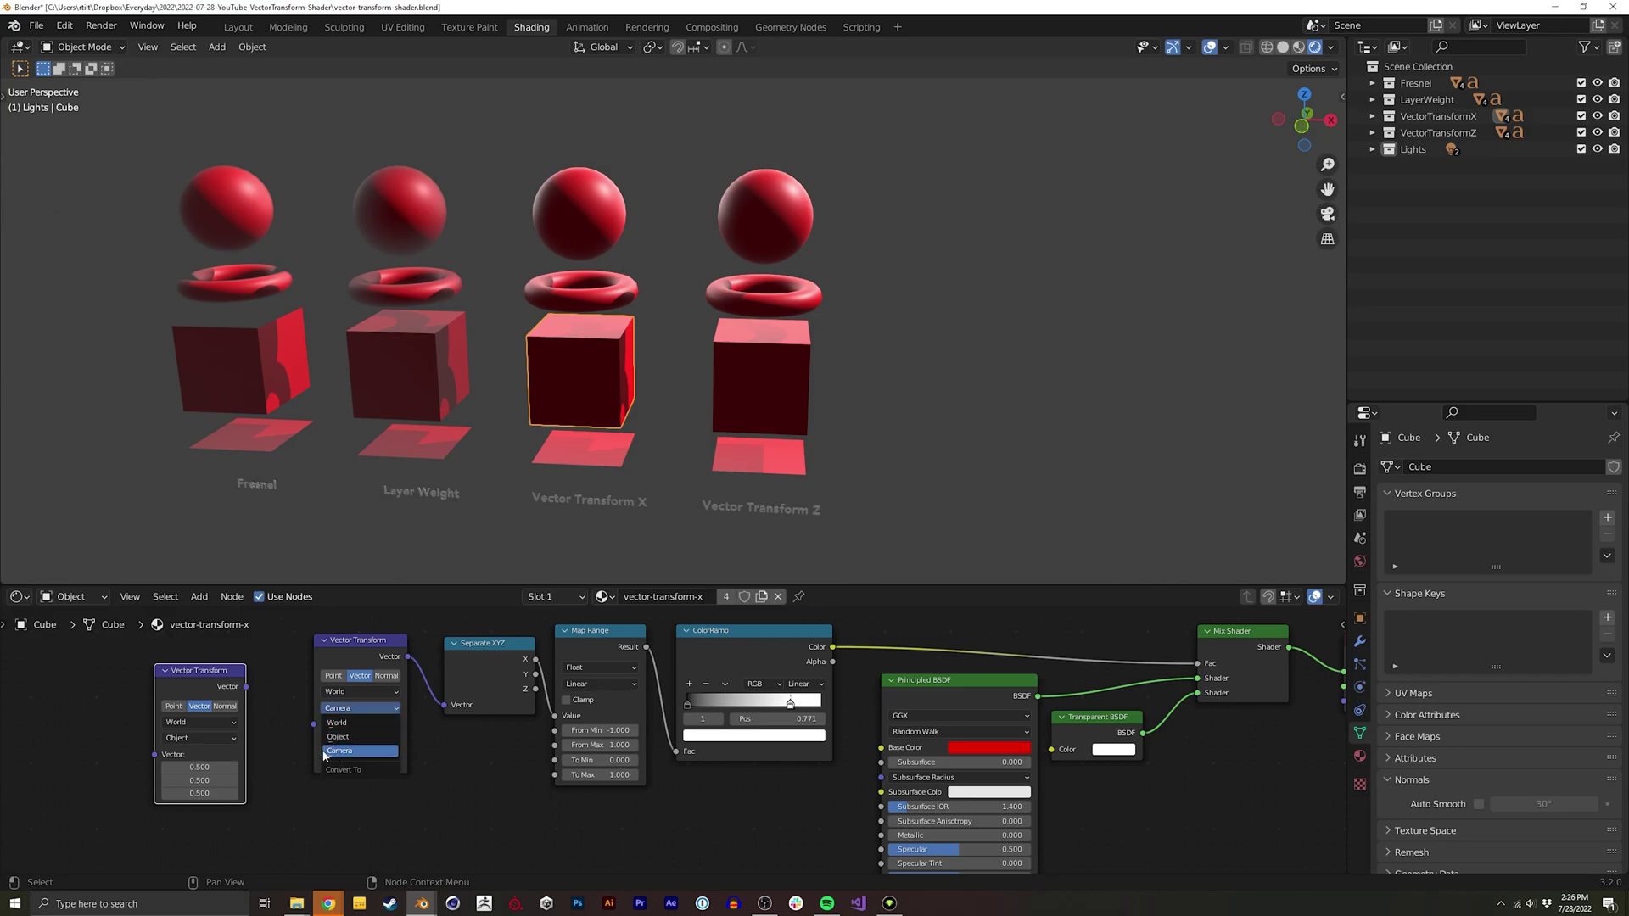
left_click(335, 751)
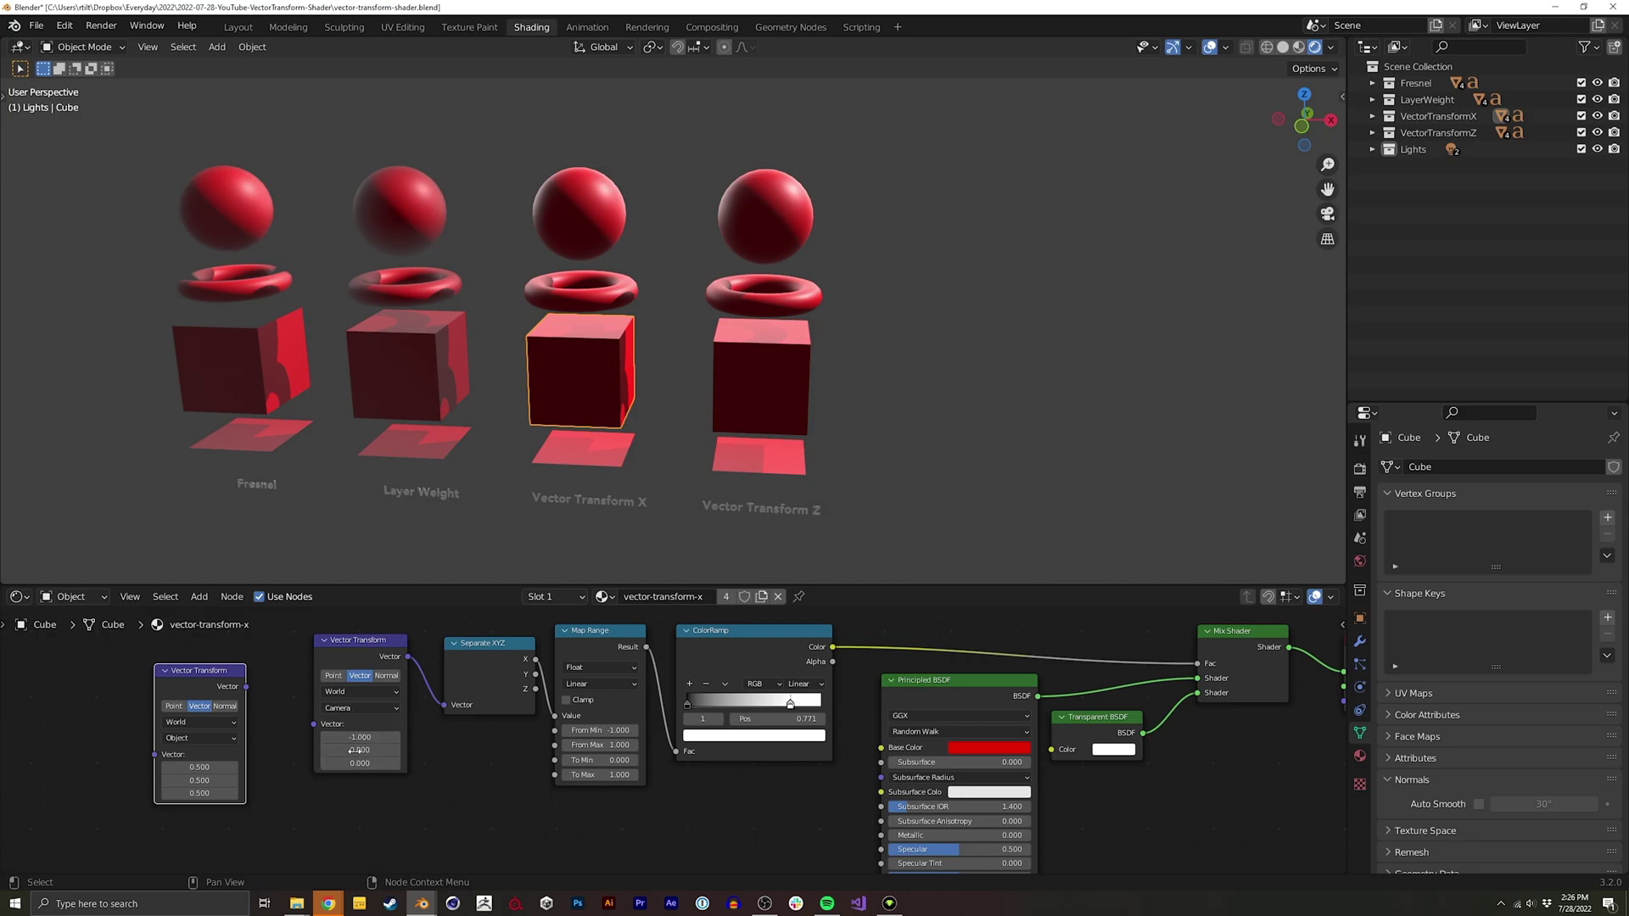
key("x")
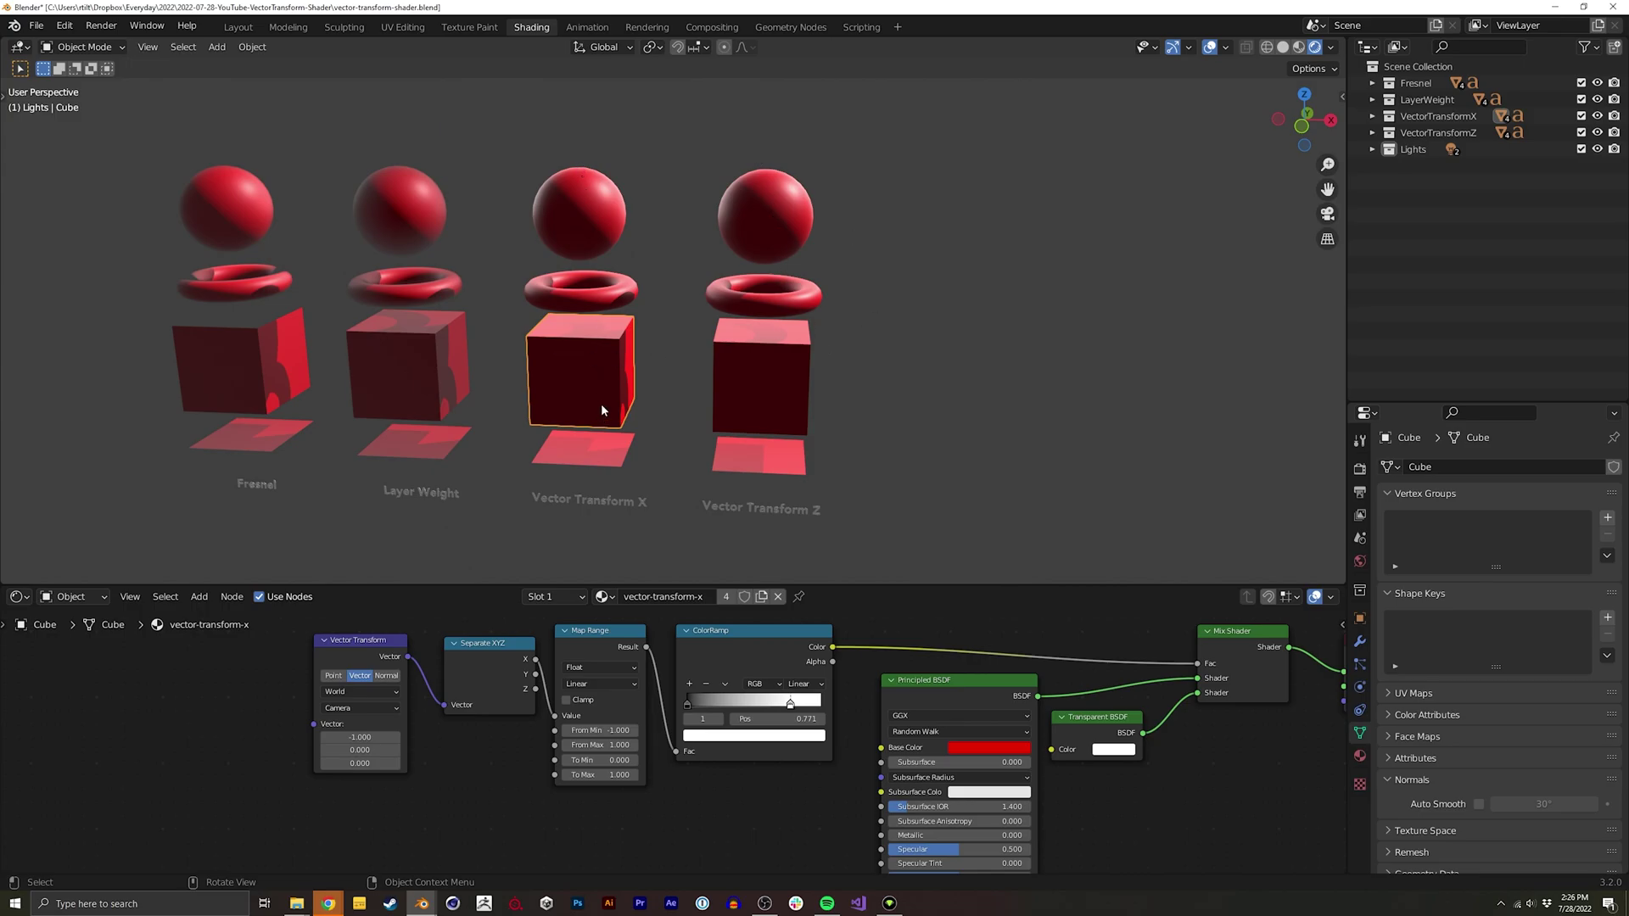
- Tidy the Separate XYZ node, orbit to compare the X cube, then select the Z cube
middle_click_drag(470, 734, 461, 759)
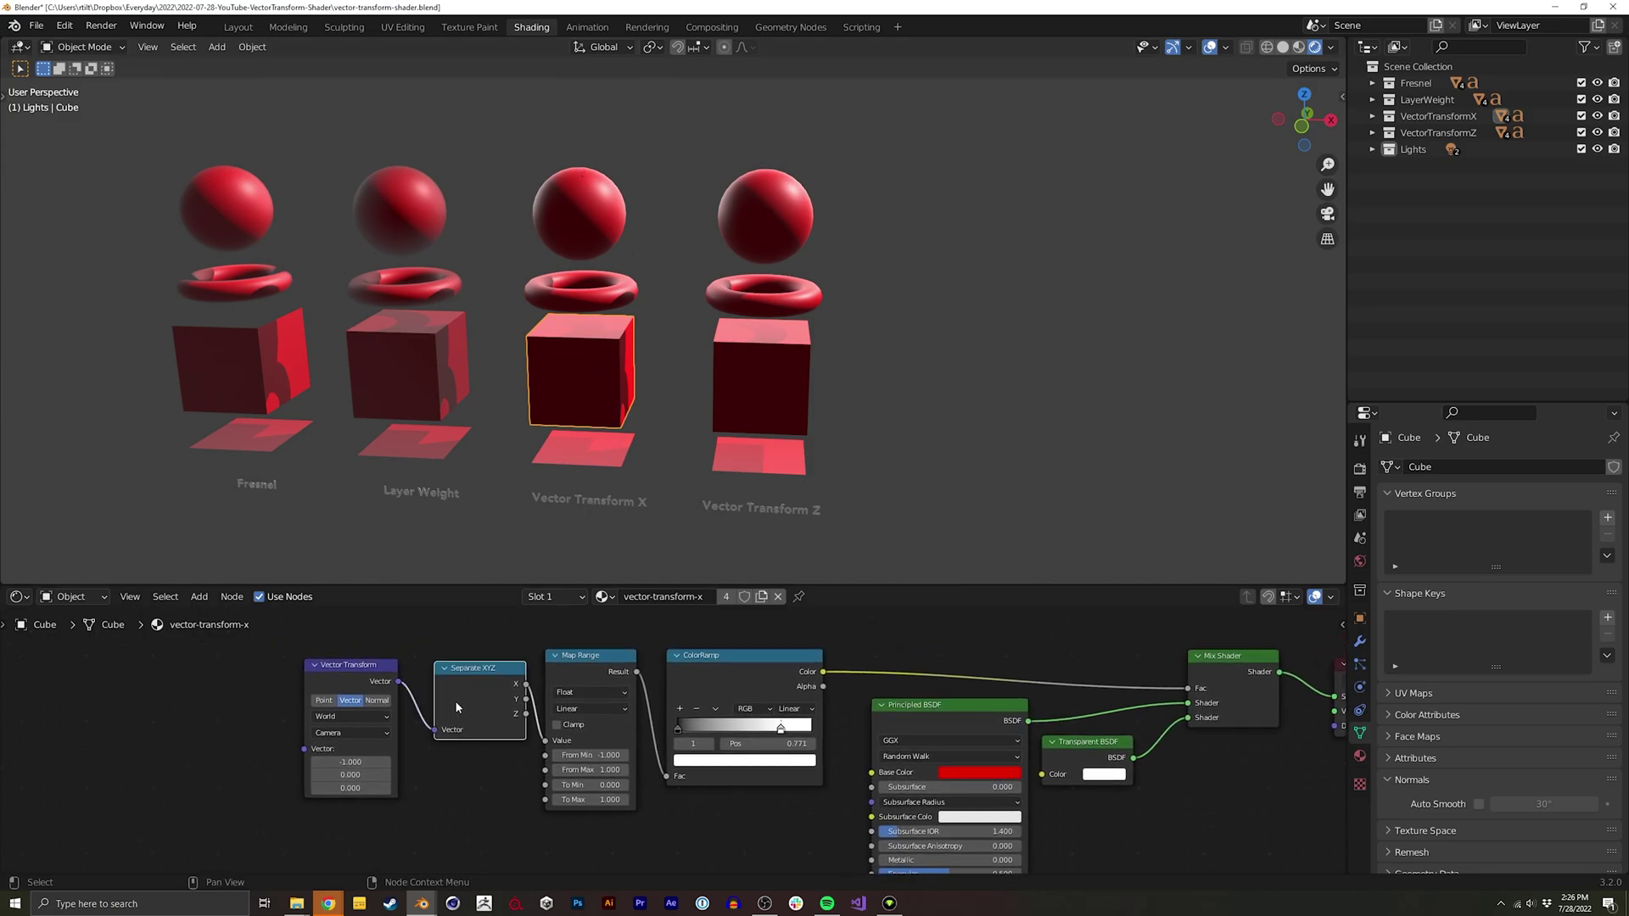
left_click_drag(479, 667, 447, 685)
middle_click_drag(449, 679, 487, 671)
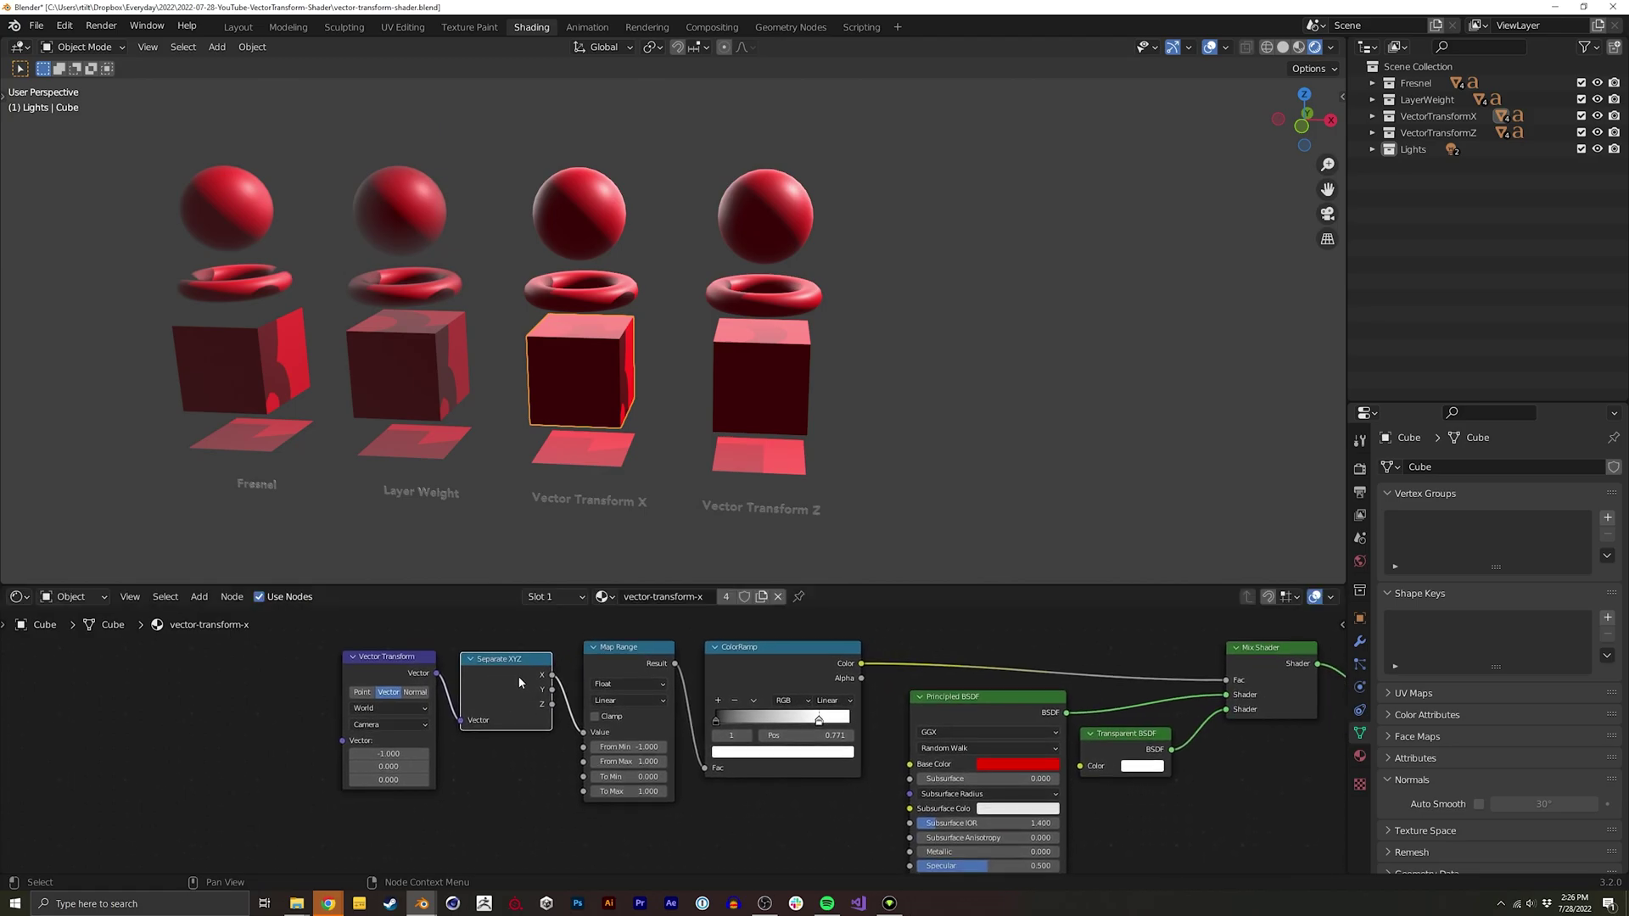
middle_click_drag(597, 343, 523, 346)
mouse_move(609, 389)
middle_mouse_down()
mouse_move(513, 373)
mouse_move(617, 369)
mouse_move(336, 399)
mouse_move(622, 375)
middle_mouse_up()
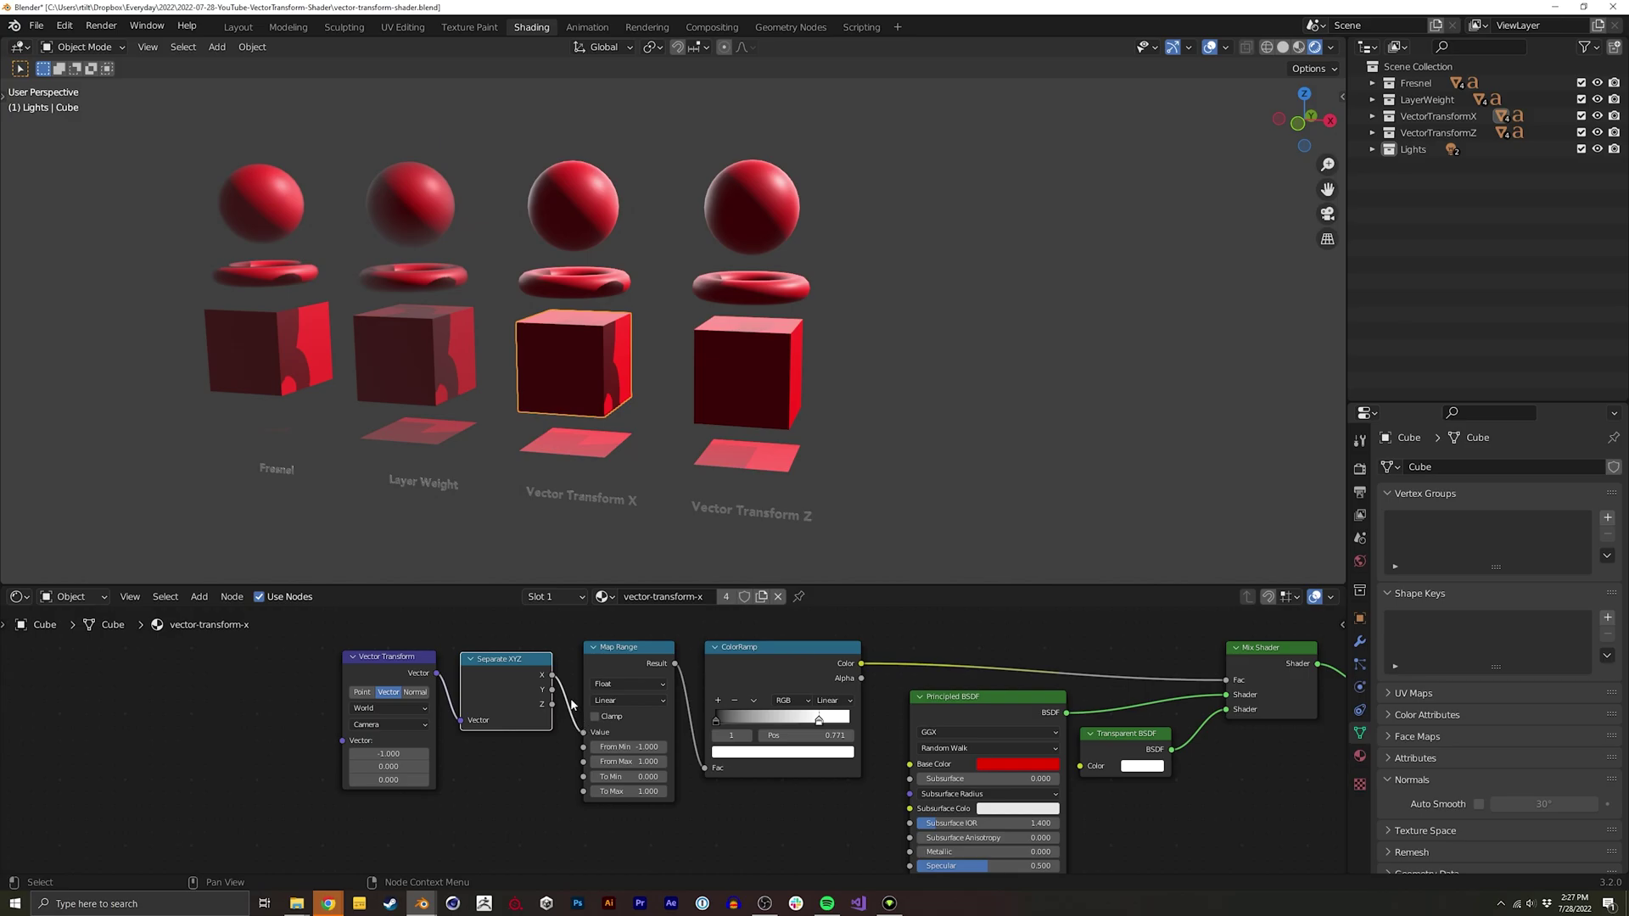
middle_click_drag(633, 492, 717, 382, "shift")
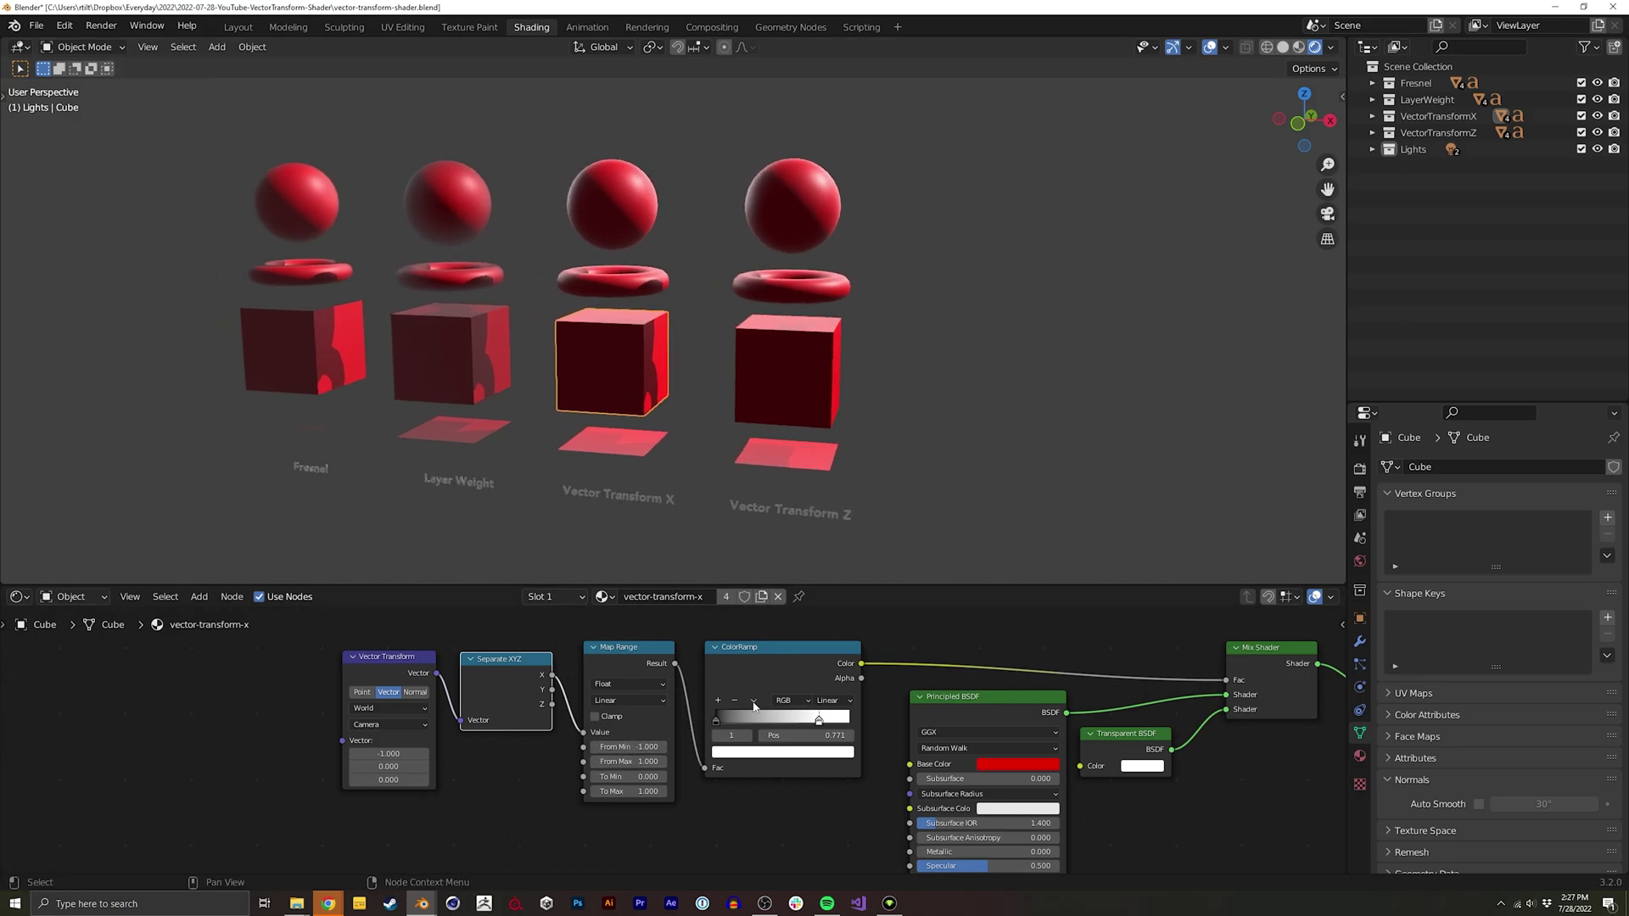
middle_click_drag(716, 304, 643, 348)
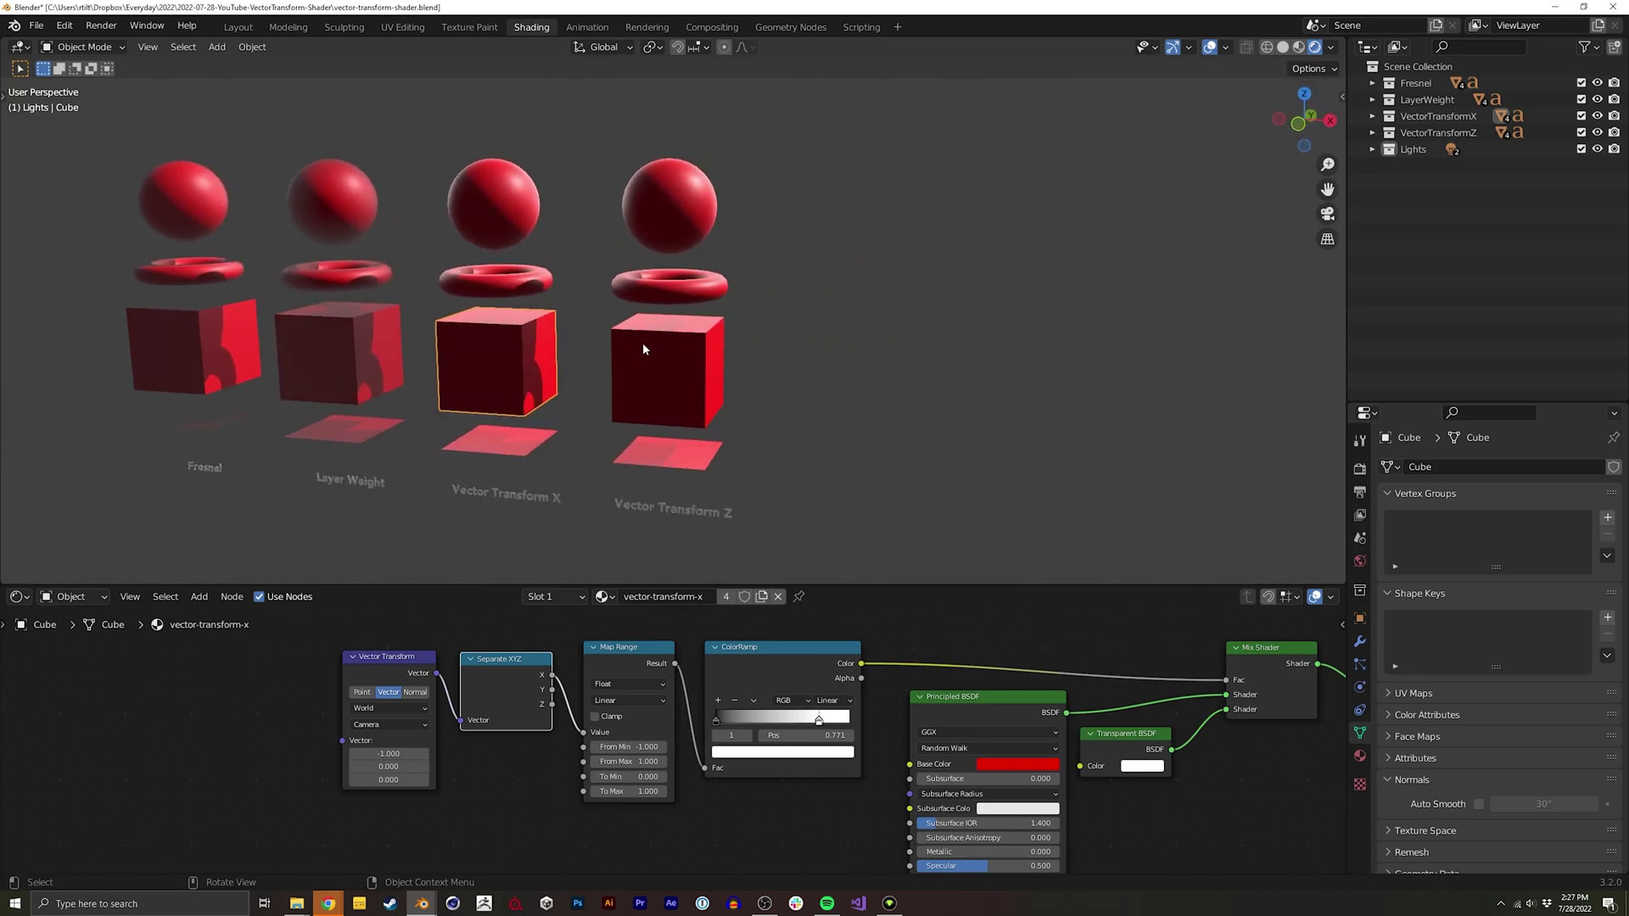
left_click(685, 408)
middle_click_drag(772, 263, 747, 409)
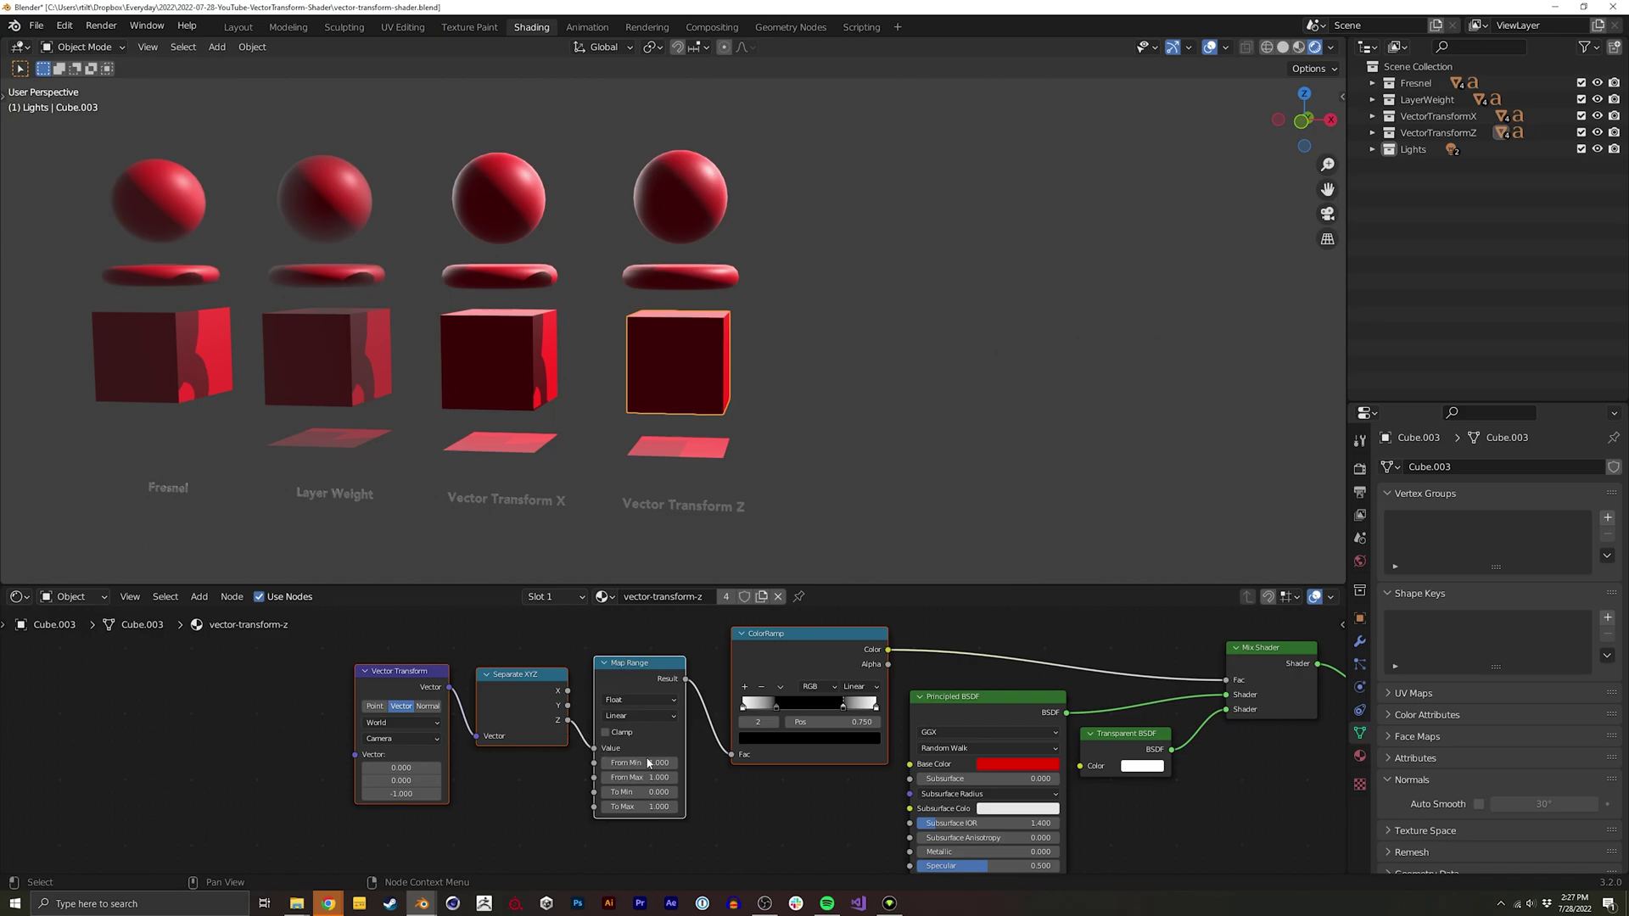
- Paste -1.000 into the Z cube's Map Range From Min and orbit to check transparency
type("-1.000")
middle_click_drag(712, 436, 759, 441)
middle_click_drag(628, 337, 654, 434)
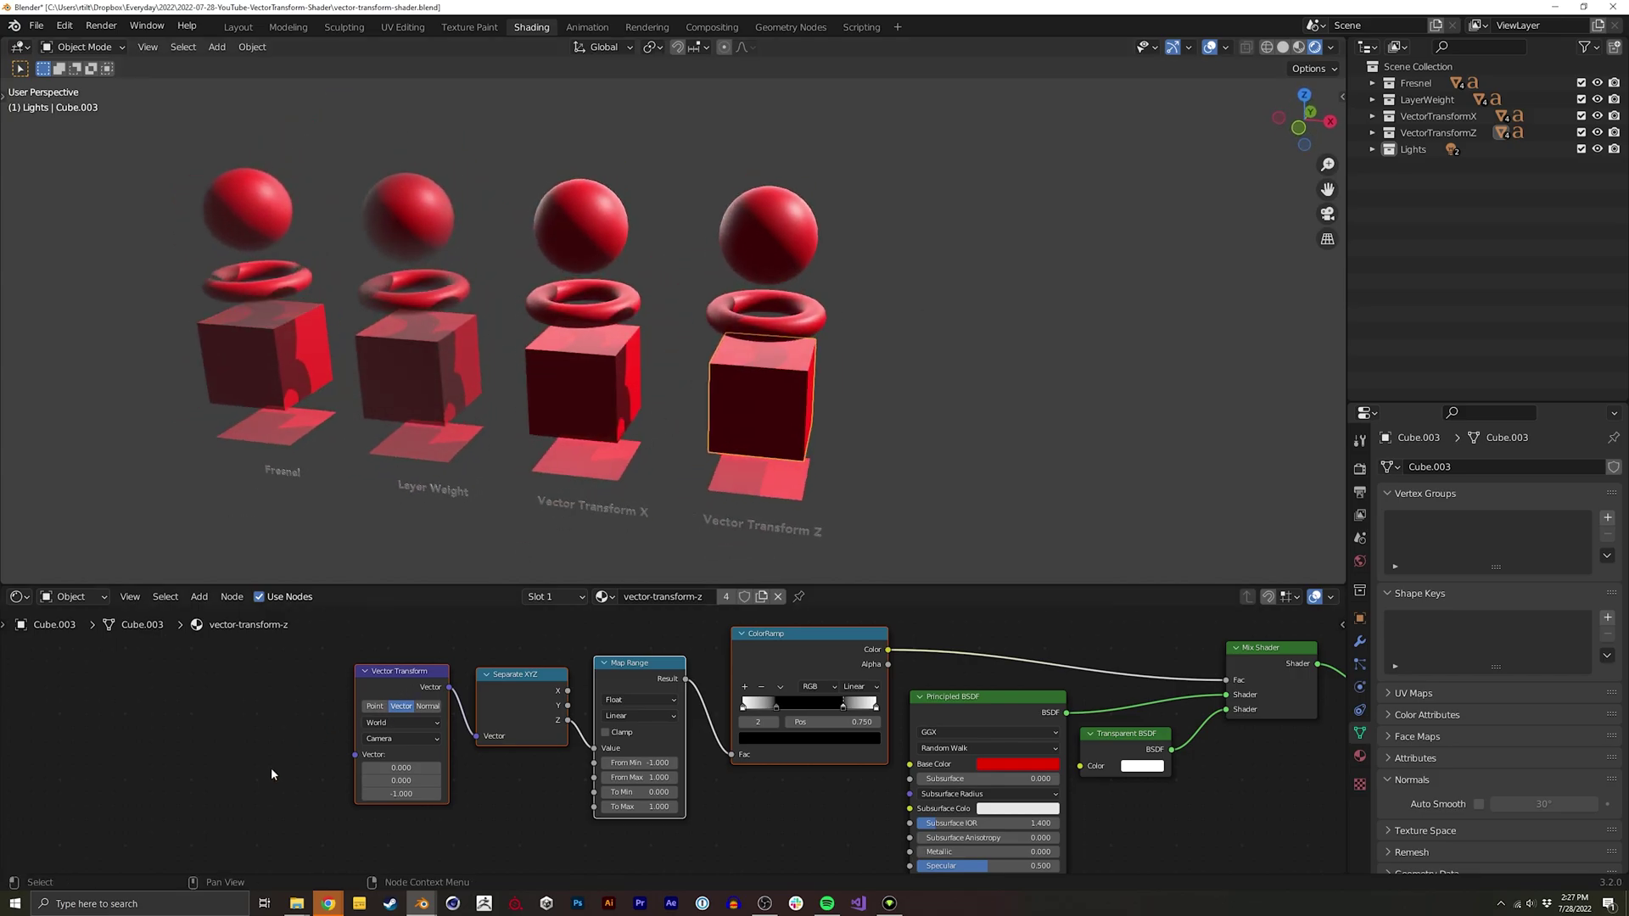
- Preview the Z channel by linking Separate XYZ's Z into a new Combine RGB's B
left_click_drag(272, 767, 562, 675)
key("g")
left_click(486, 673)
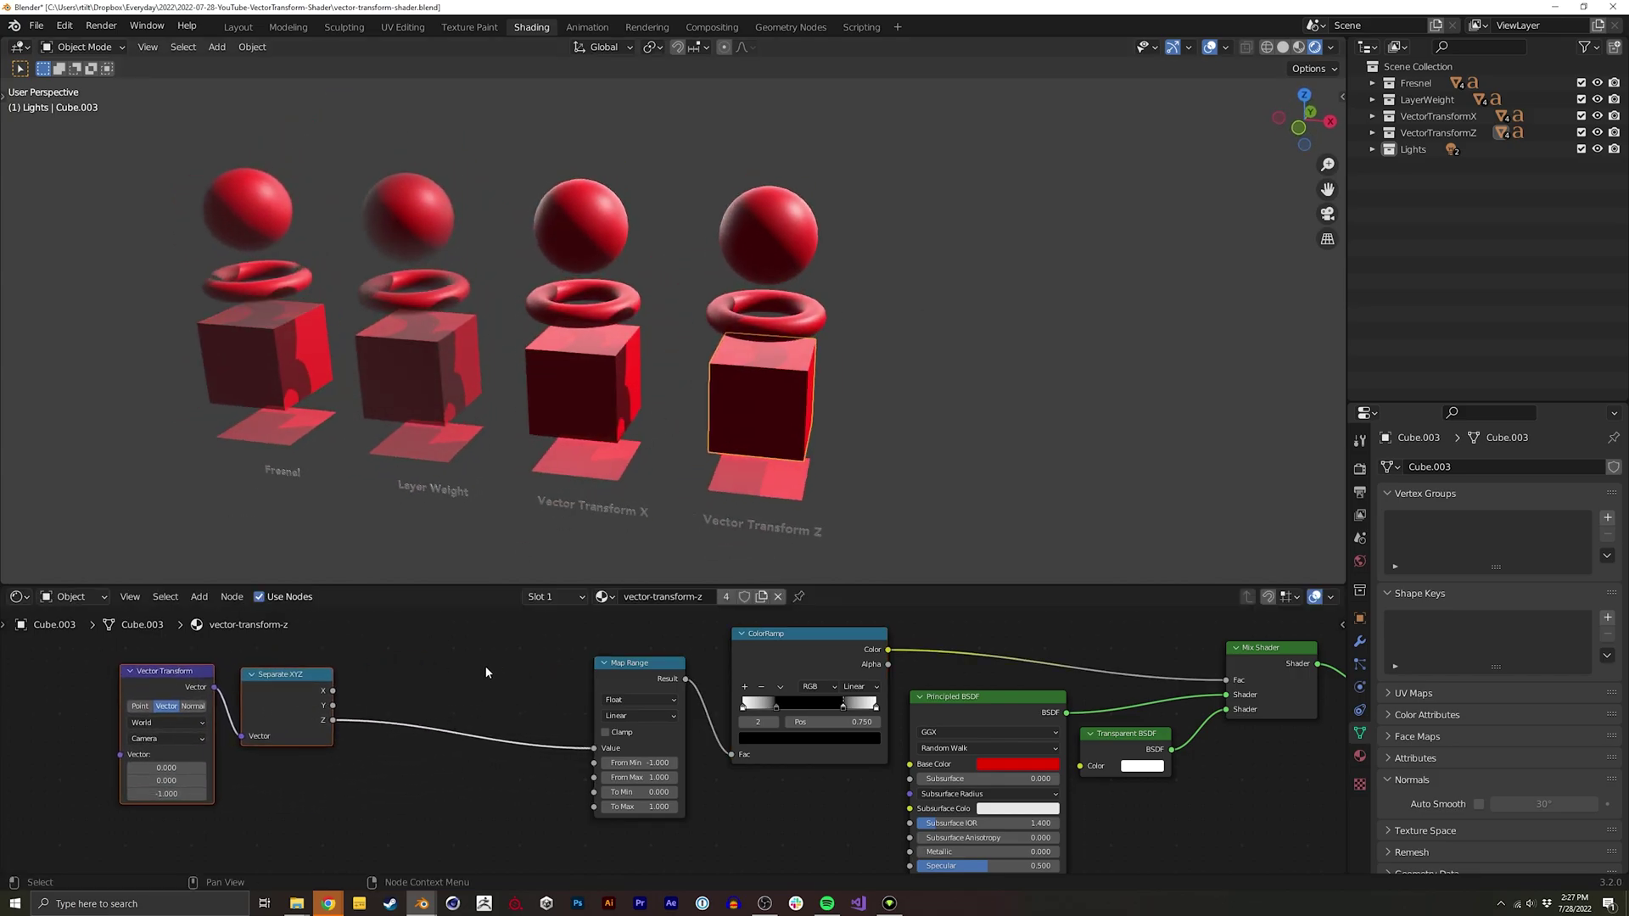
key("shift+a")
type("com")
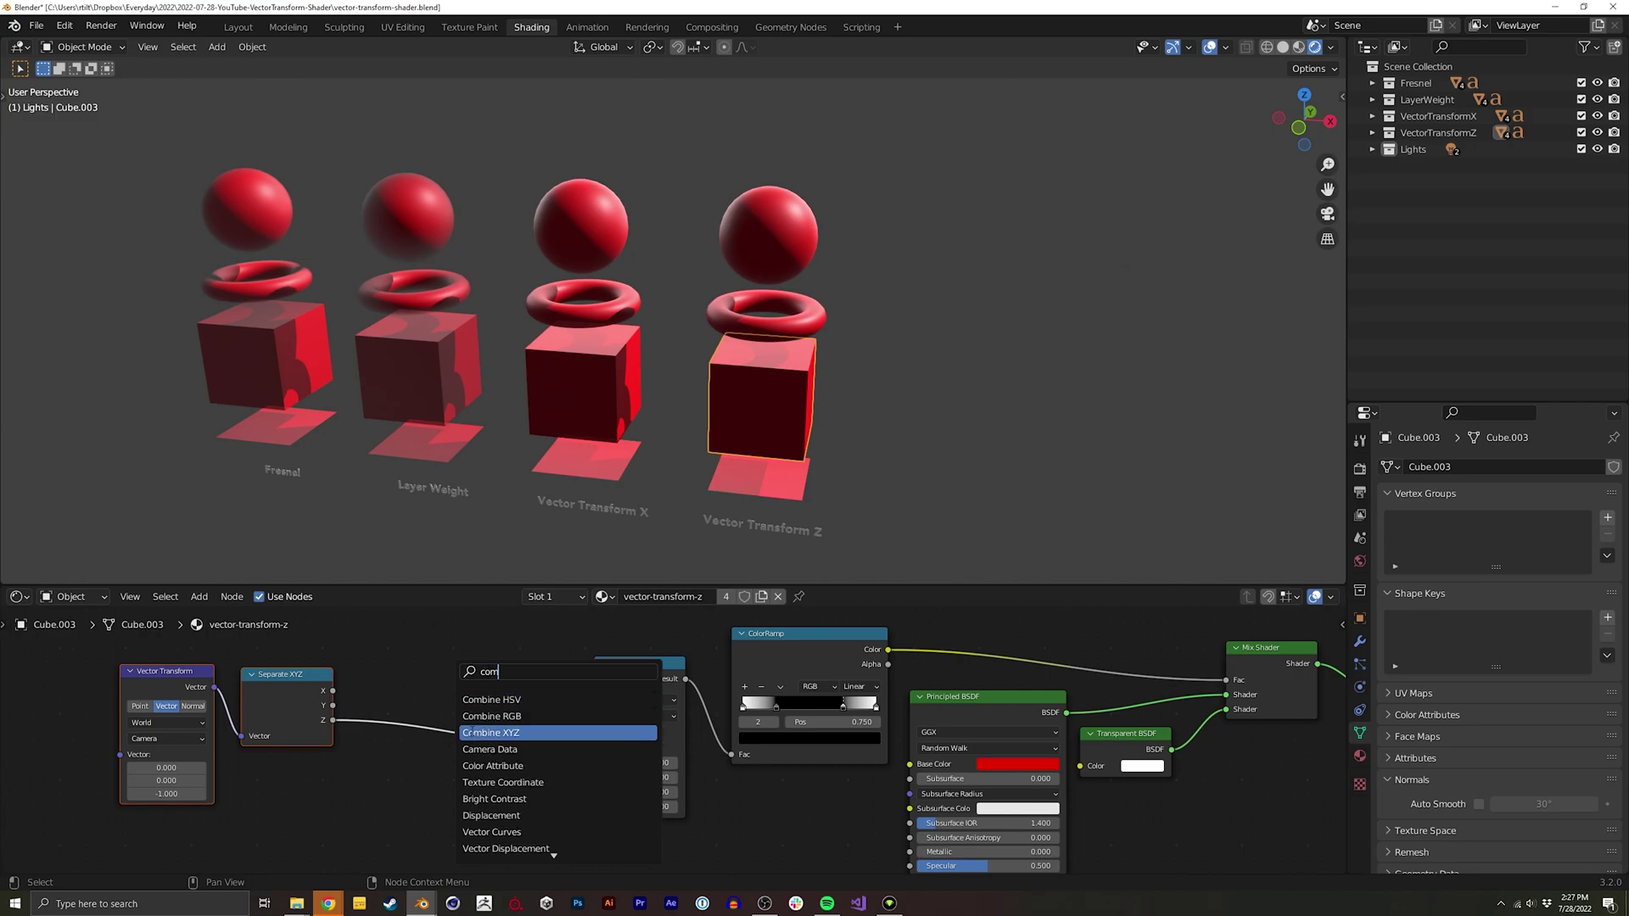
left_click(488, 716)
left_click(407, 699)
left_click_drag(333, 720, 428, 704)
left_click(479, 675, "ctrl+shift")
mouse_move(678, 399)
middle_mouse_down()
mouse_move(754, 397)
mouse_move(818, 516)
mouse_move(827, 212)
mouse_move(807, 536)
mouse_move(821, 461)
mouse_move(665, 450)
mouse_move(677, 587)
mouse_move(721, 153)
mouse_move(727, 255)
mouse_move(701, 390)
mouse_move(725, 262)
mouse_move(711, 237)
middle_mouse_up()
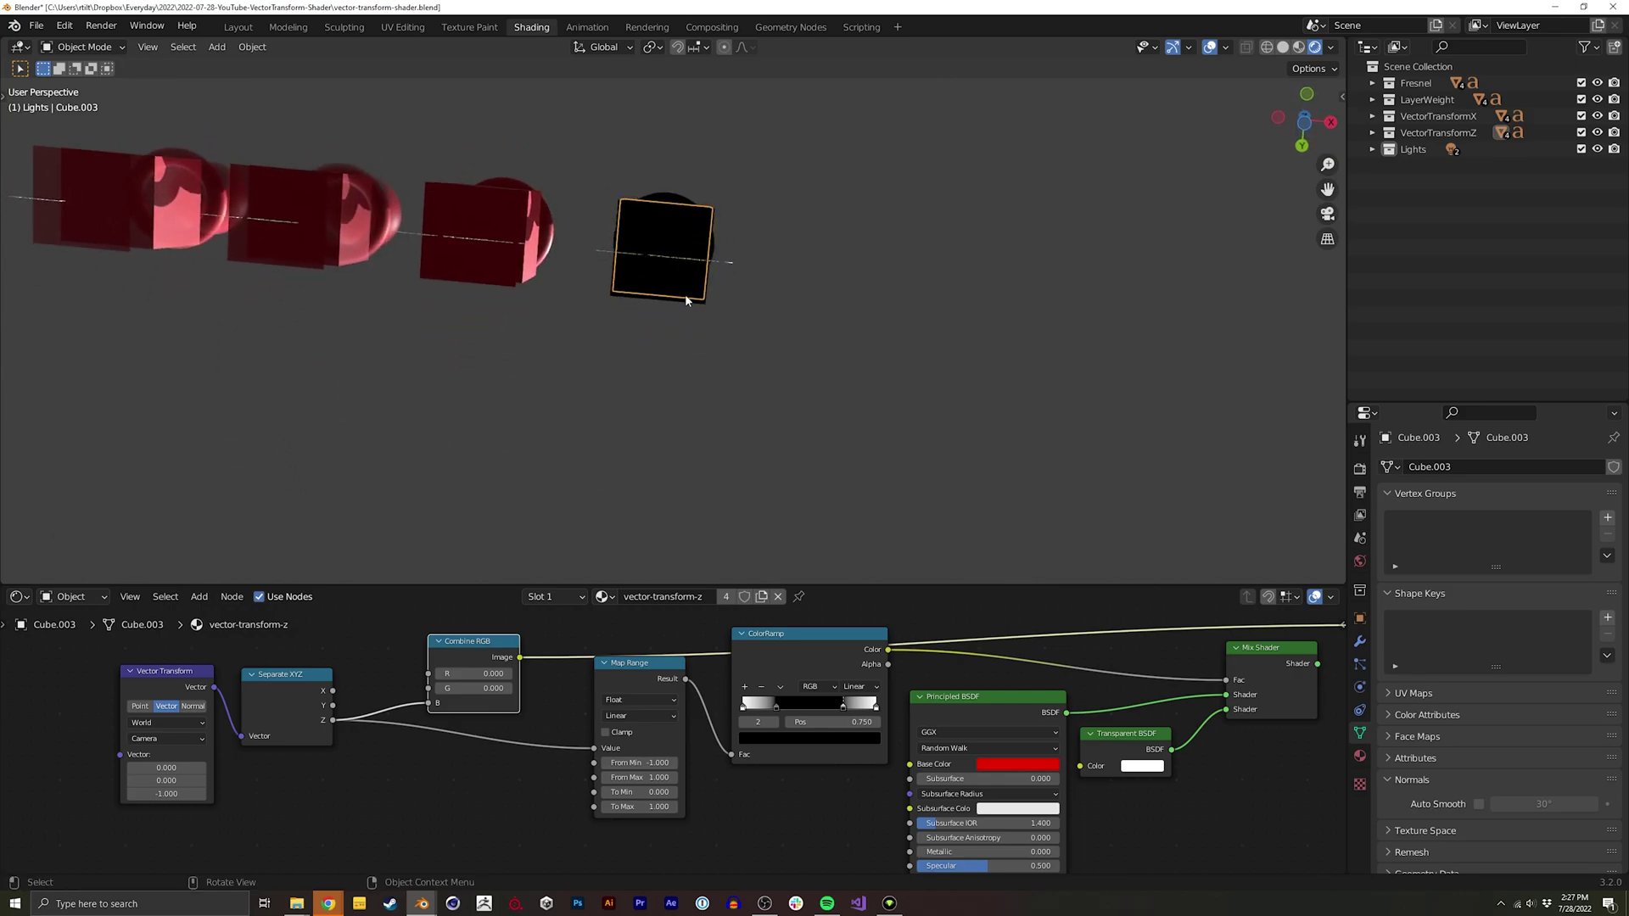
middle_click_drag(686, 298, 511, 528)
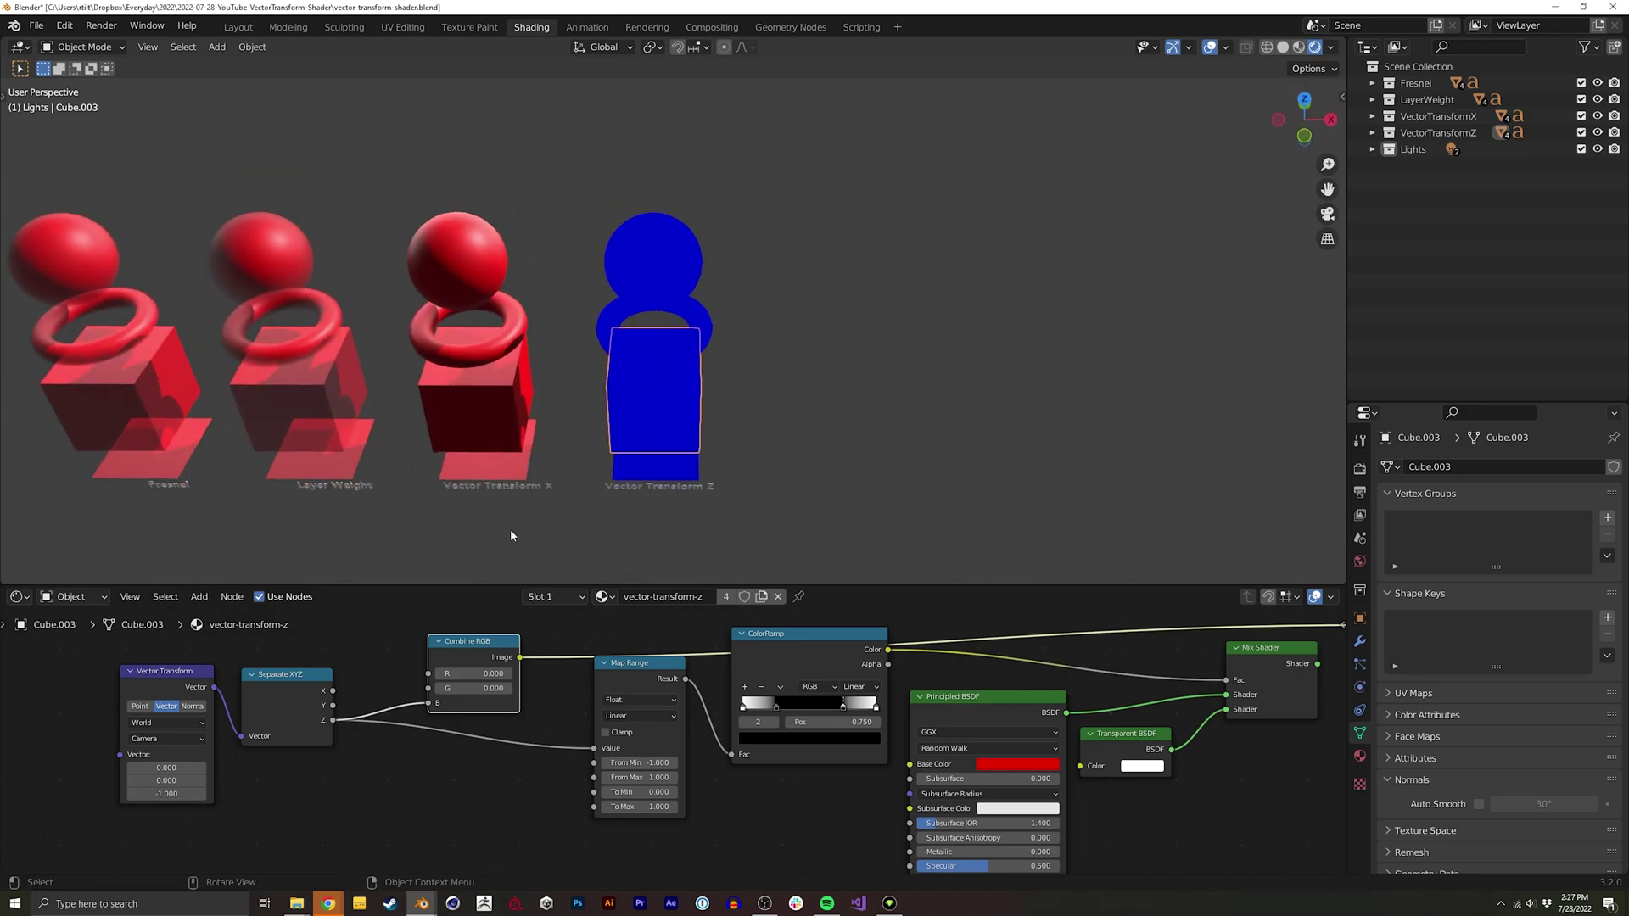
- Delete the Combine RGB preview and move the Vector Transform and Separate XYZ nodes back
middle_click_drag(428, 668, 622, 666)
key("x")
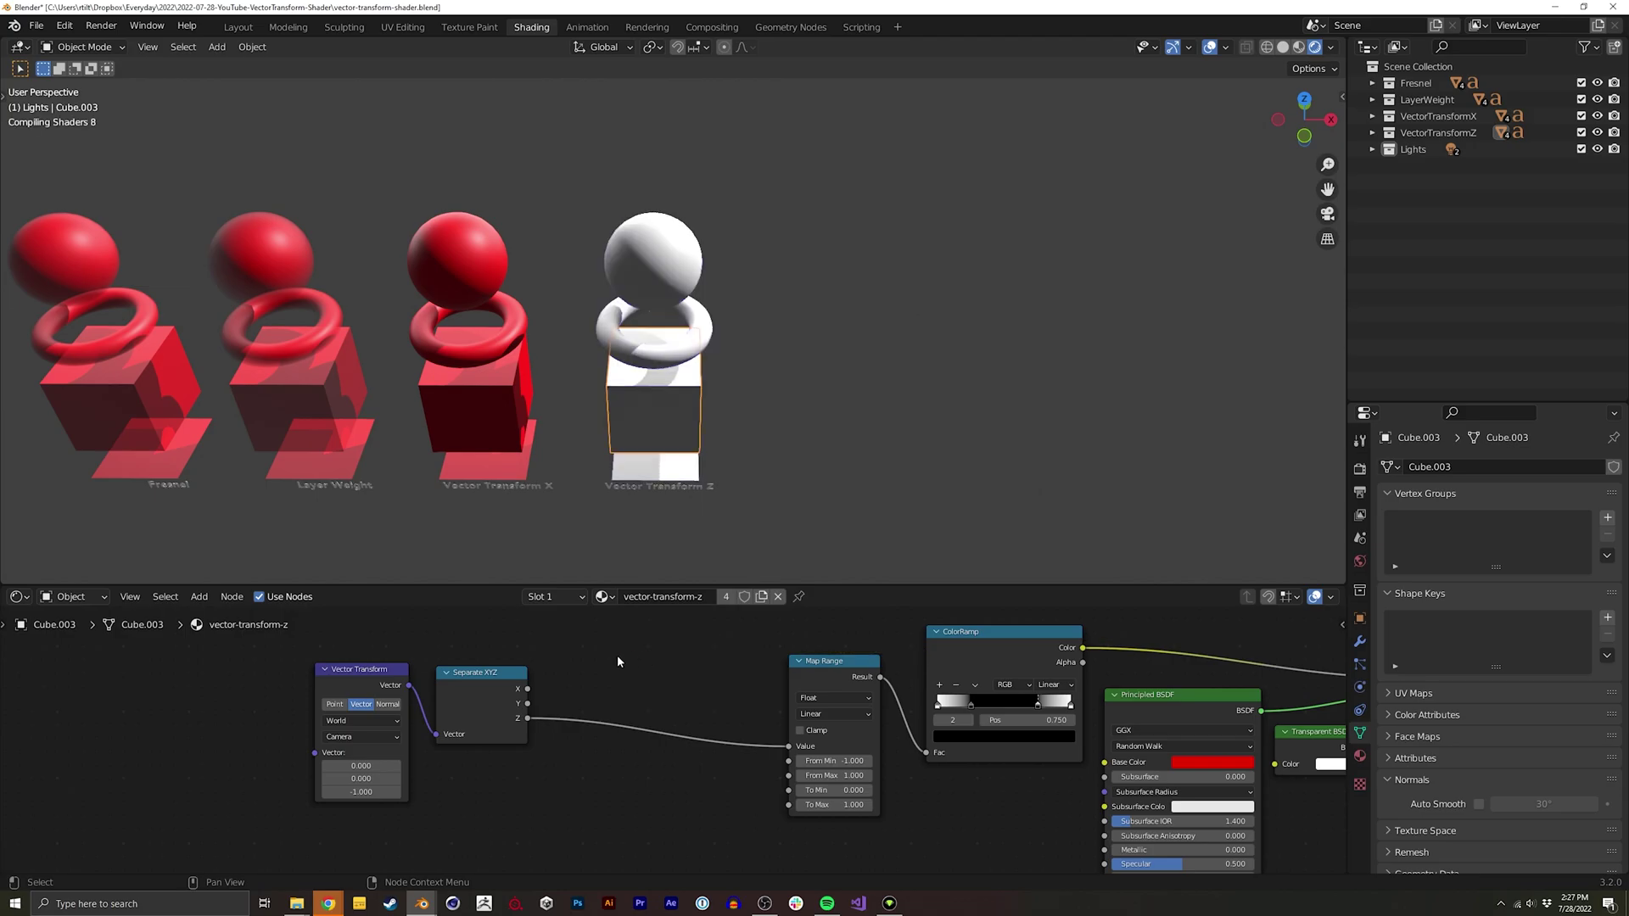
left_click_drag(247, 789, 509, 679)
key("g")
left_click(756, 671)
middle_click_drag(755, 433, 757, 361)
middle_click_drag(831, 510, 786, 398)
middle_click_drag(1128, 612, 1119, 612)
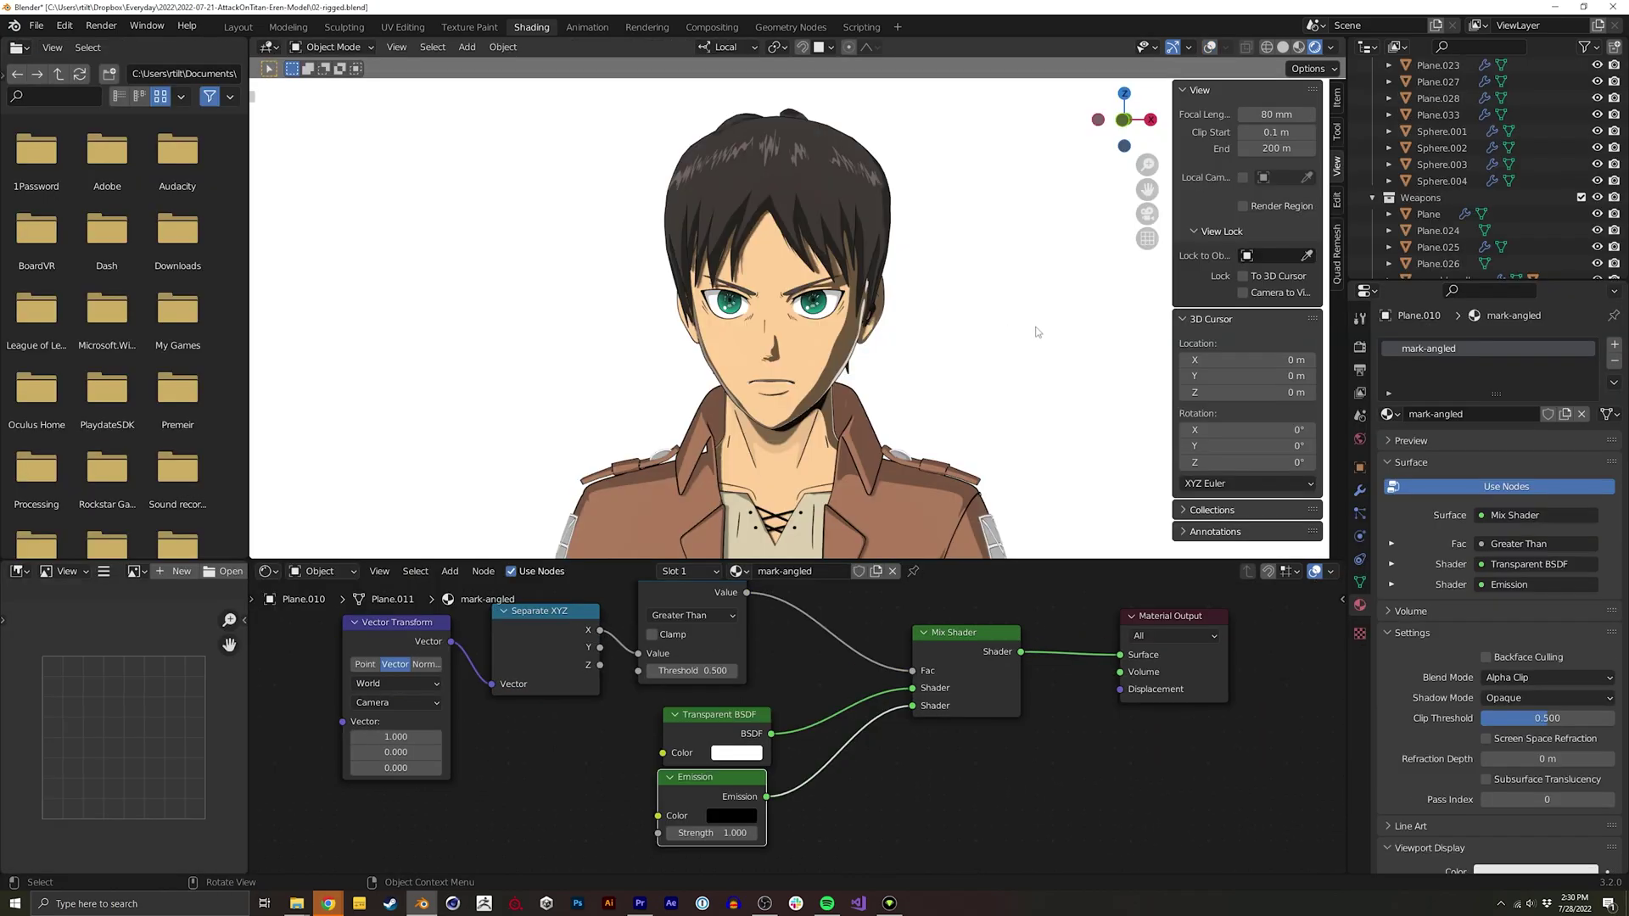
- Orbit and zoom around the character's head to view the face marks from front and side
middle_click_drag(1058, 331, 1010, 323)
scroll(972, 290, "up", 5)
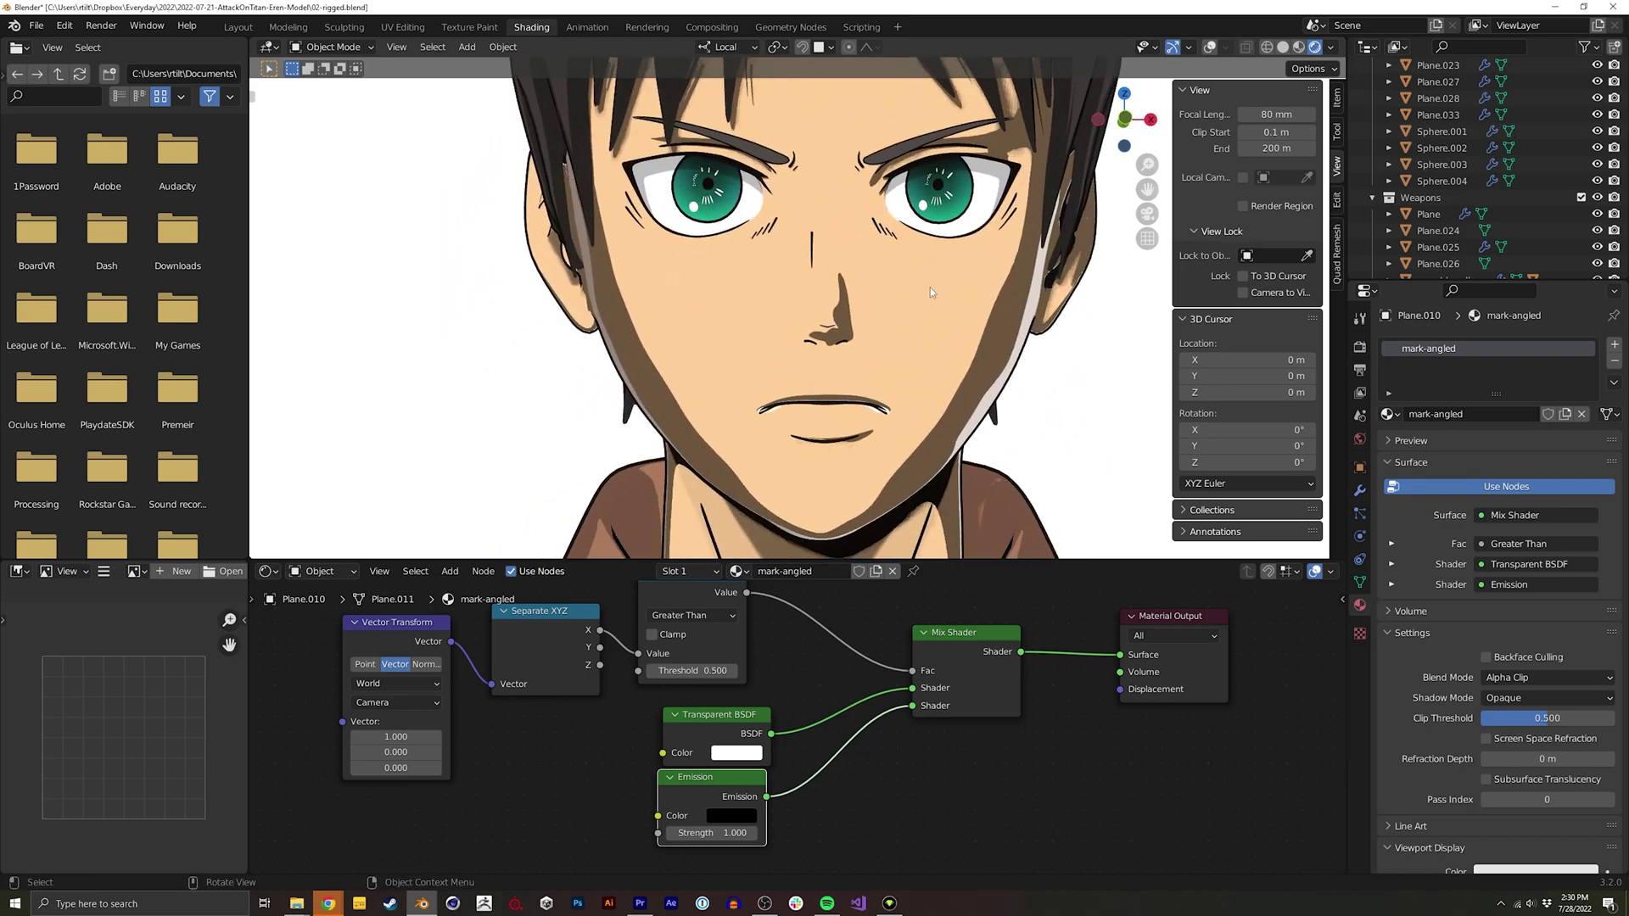
middle_click_drag(930, 288, 725, 467)
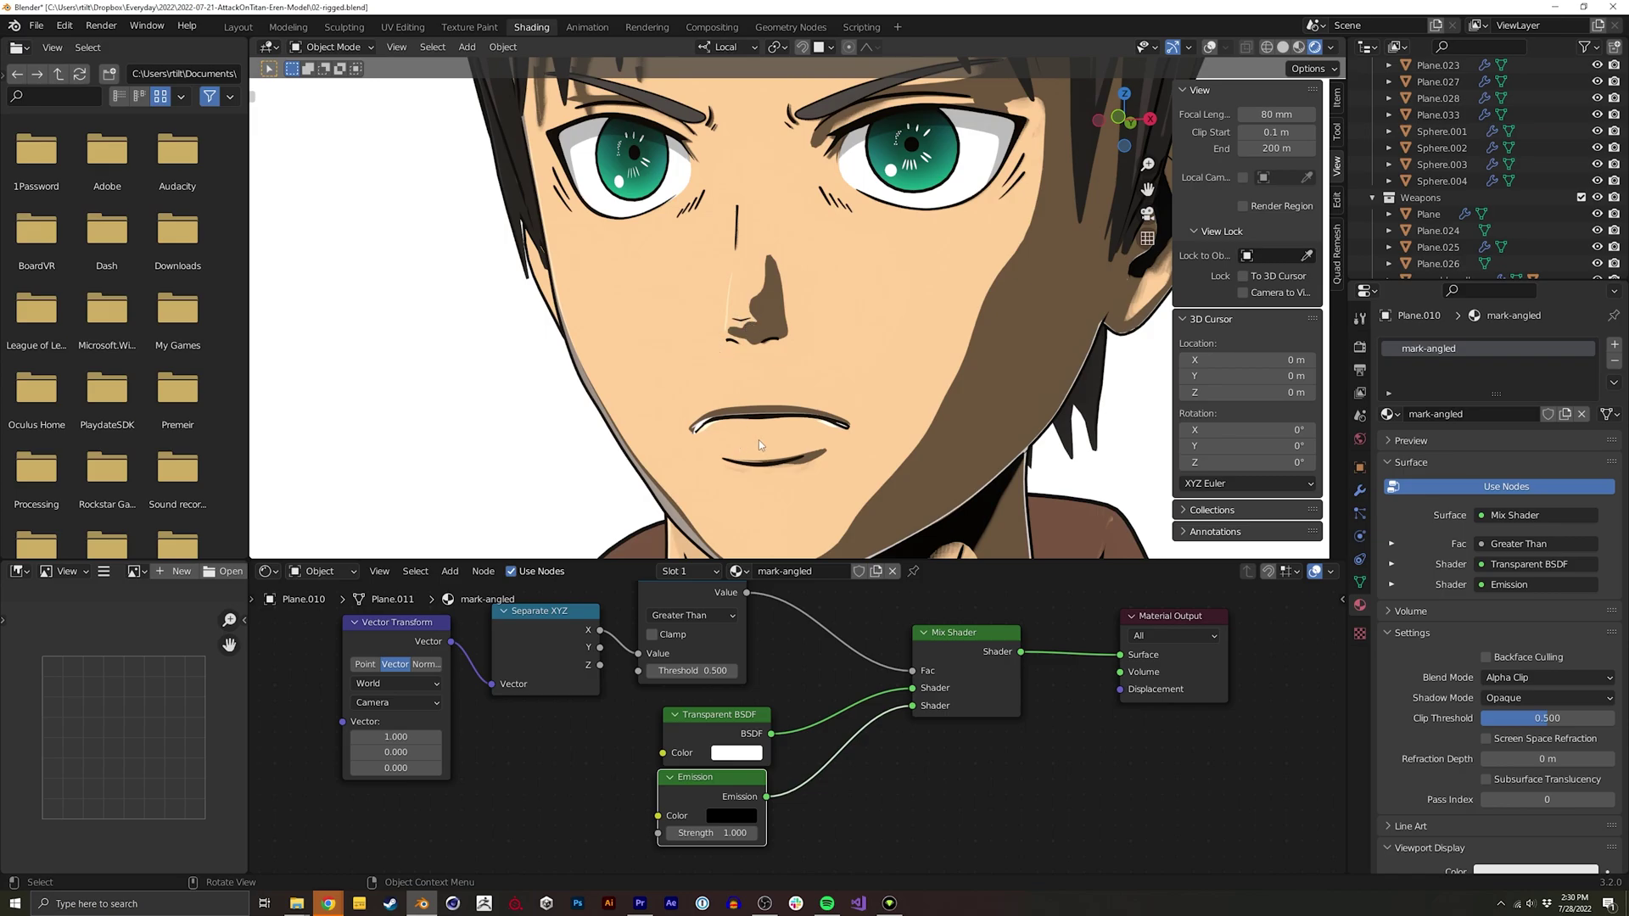
middle_click_drag(922, 331, 803, 316)
- Preview the Emission node alone, then undo to restore the Mix Shader surface
middle_click_drag(704, 785, 602, 763)
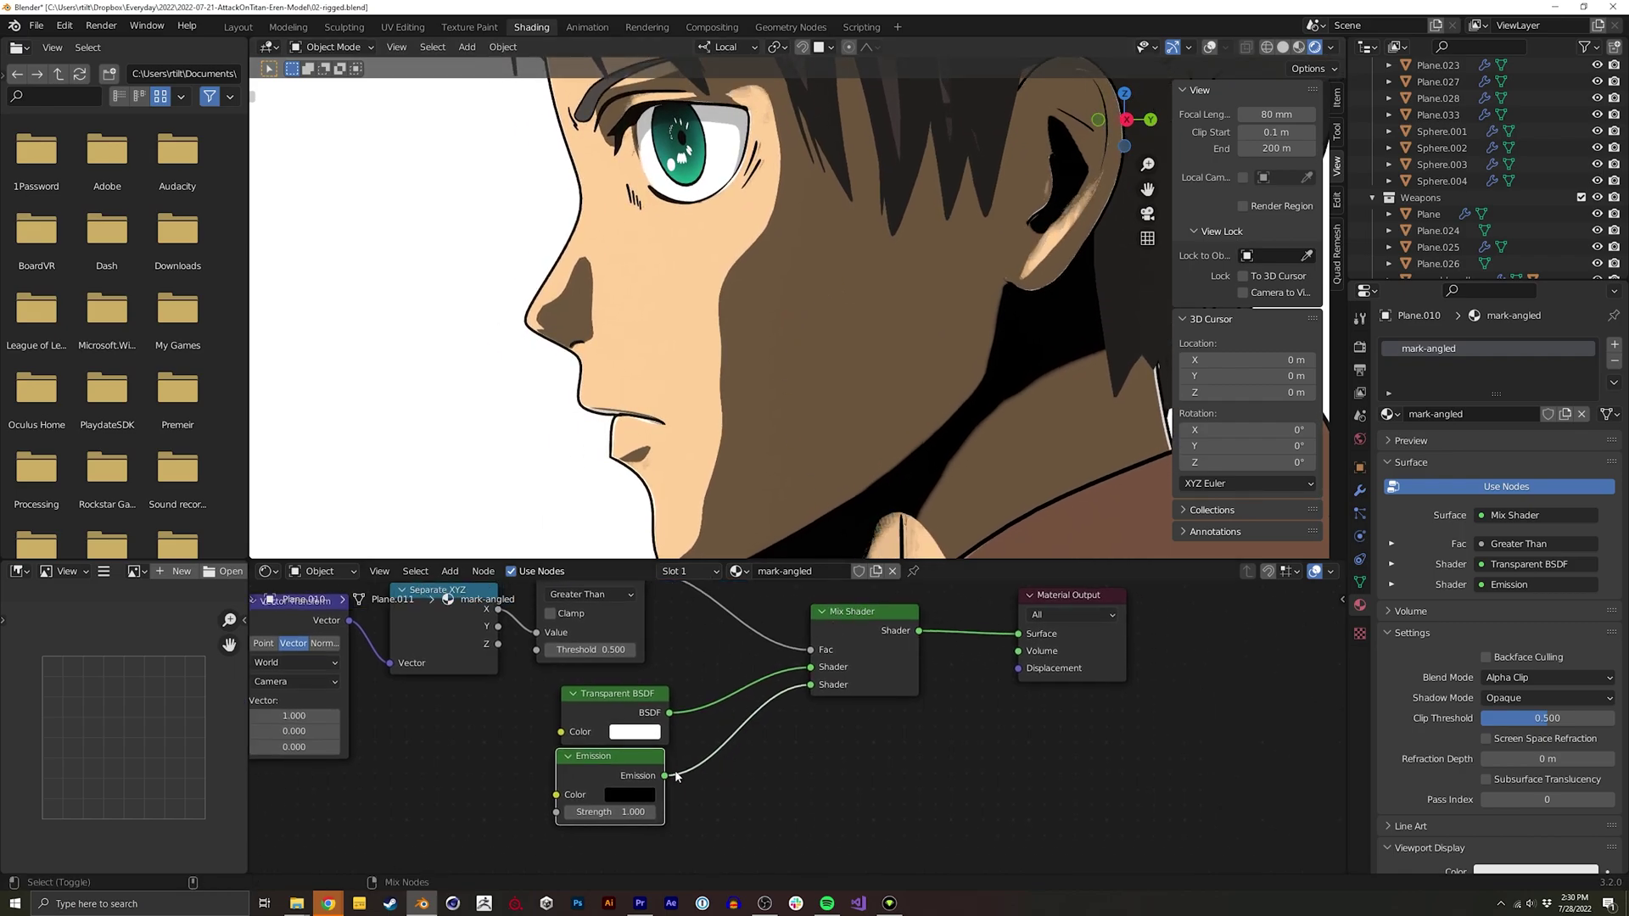
left_click(602, 764, "ctrl+shift")
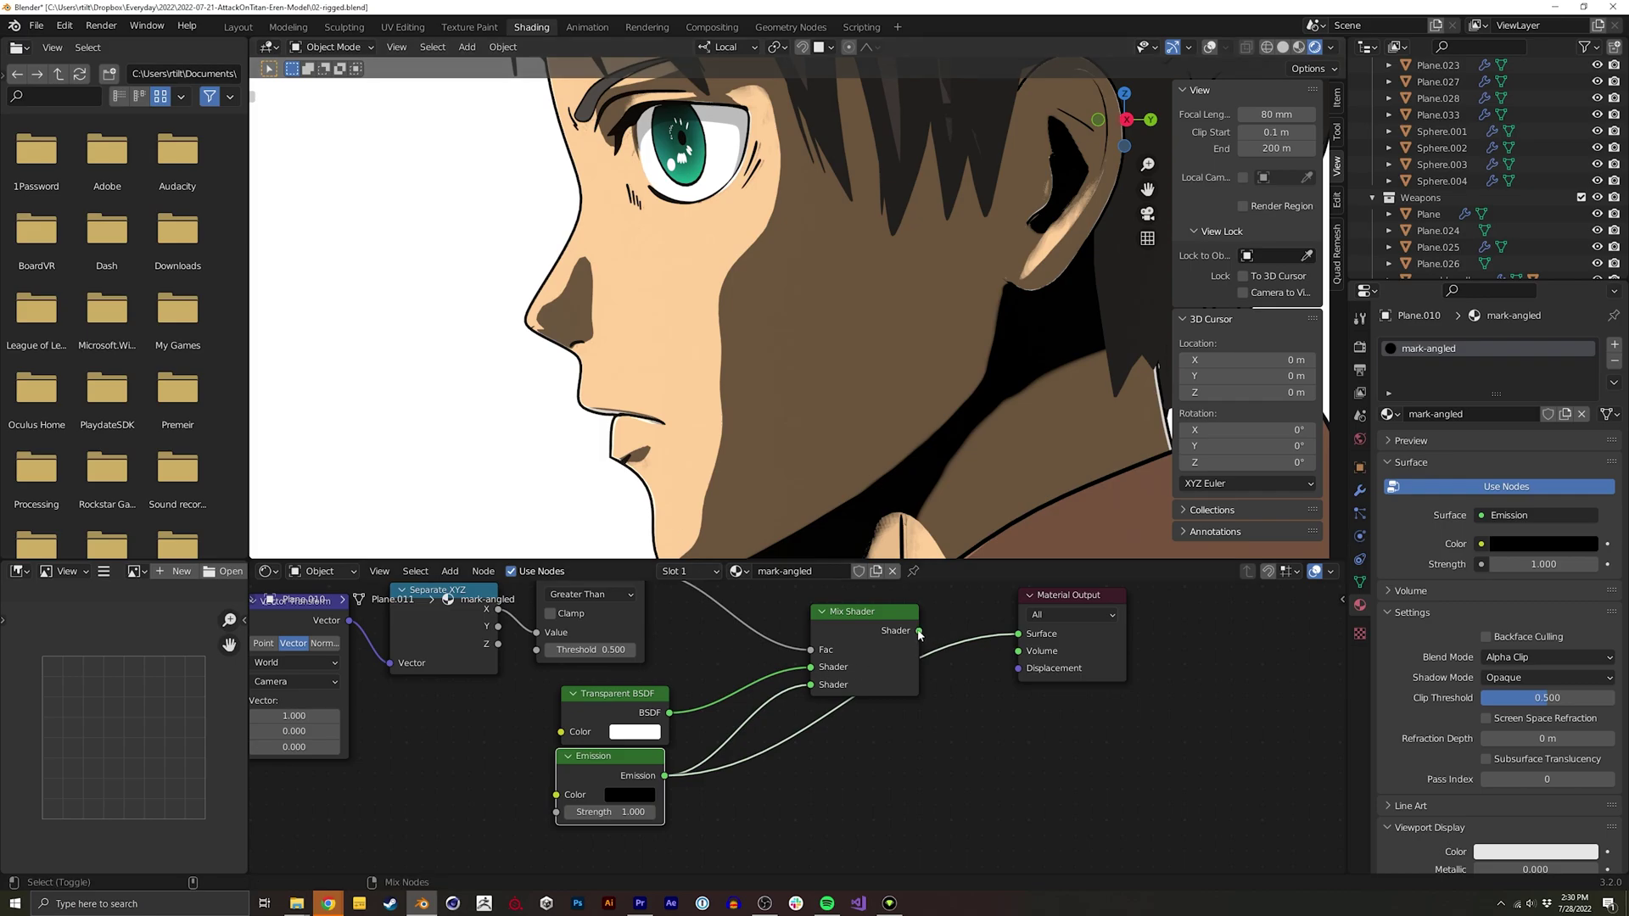
key("ctrl+z")
middle_click_drag(770, 316, 892, 301)
middle_click_drag(577, 637, 739, 689)
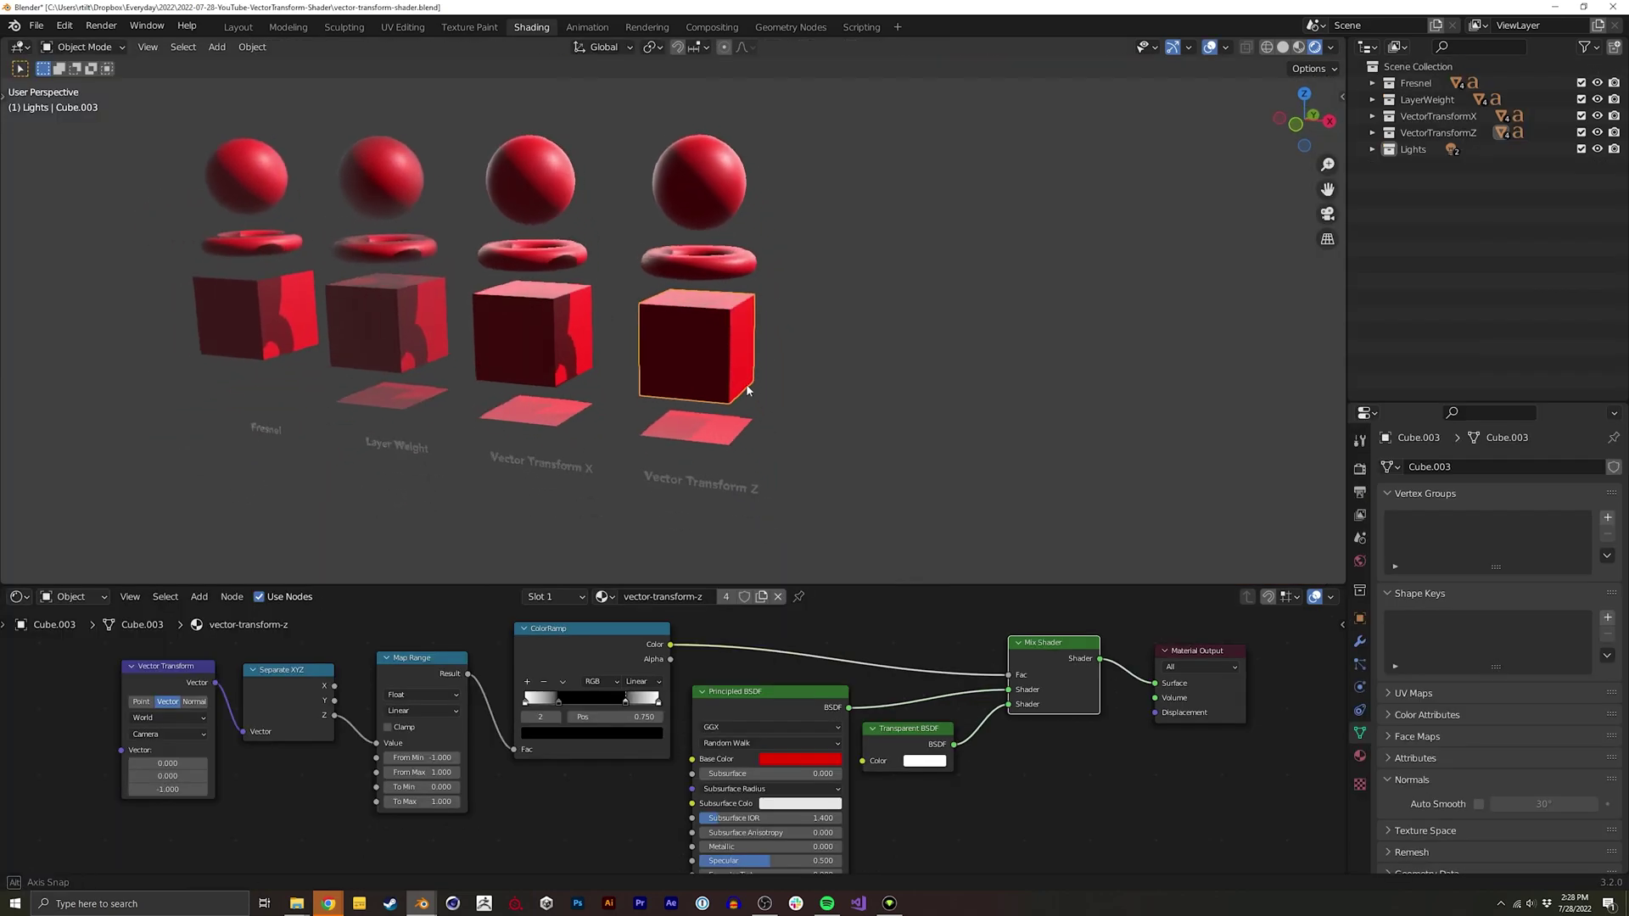
- Scale the plane under the Z cube up hugely and orbit over it
left_click(717, 438)
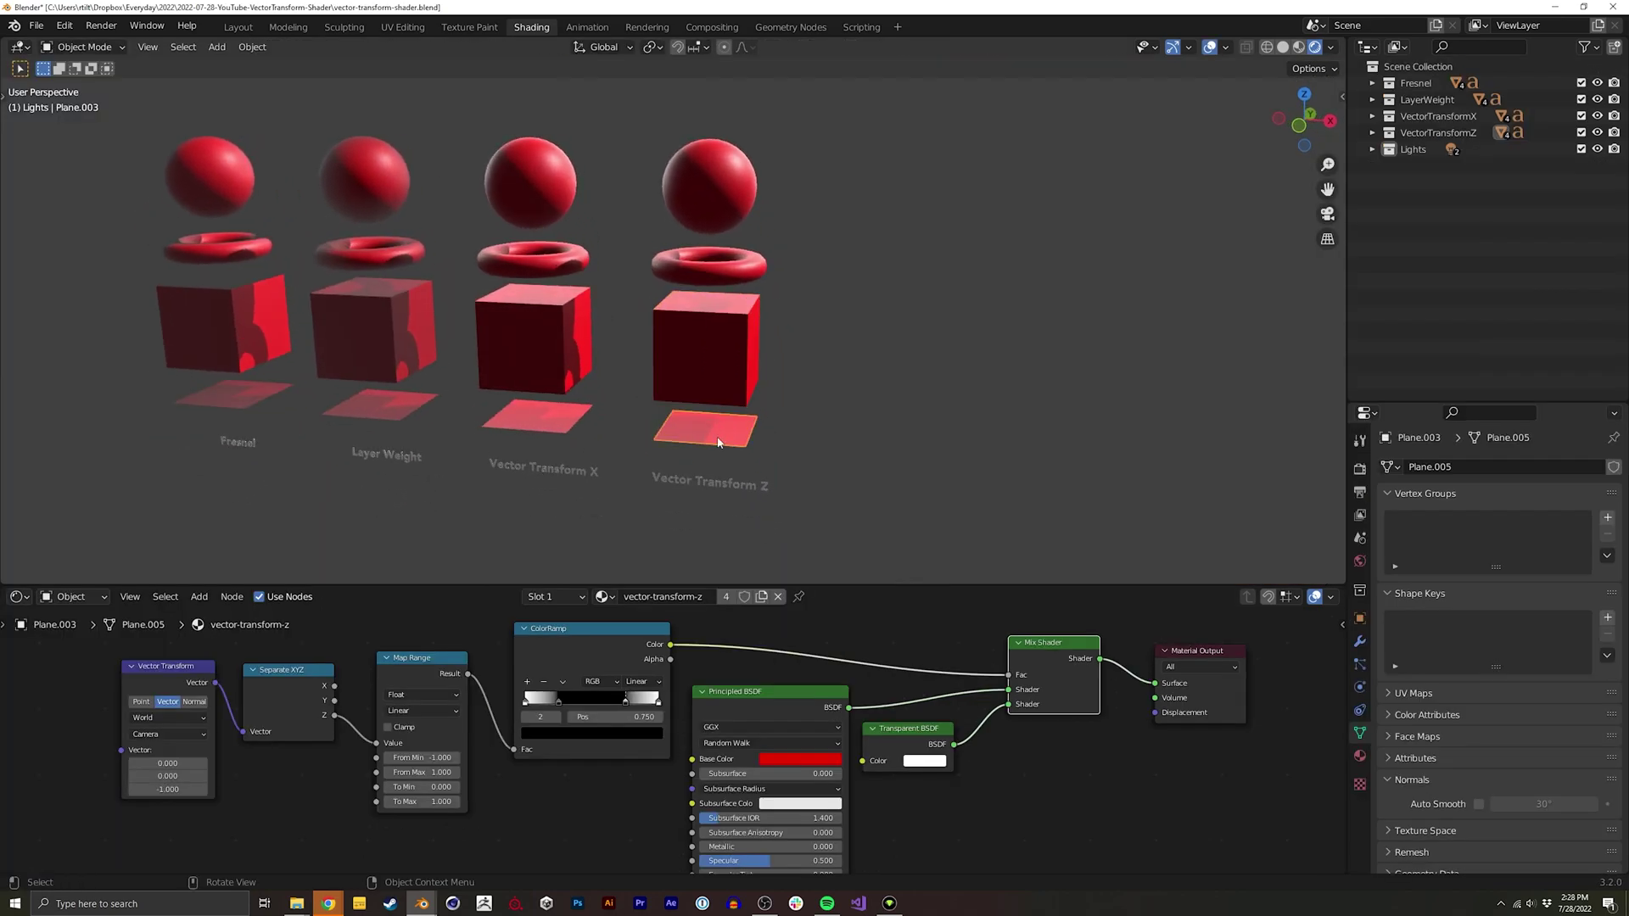
middle_click_drag(573, 396, 645, 492)
key("s")
left_click(899, 441)
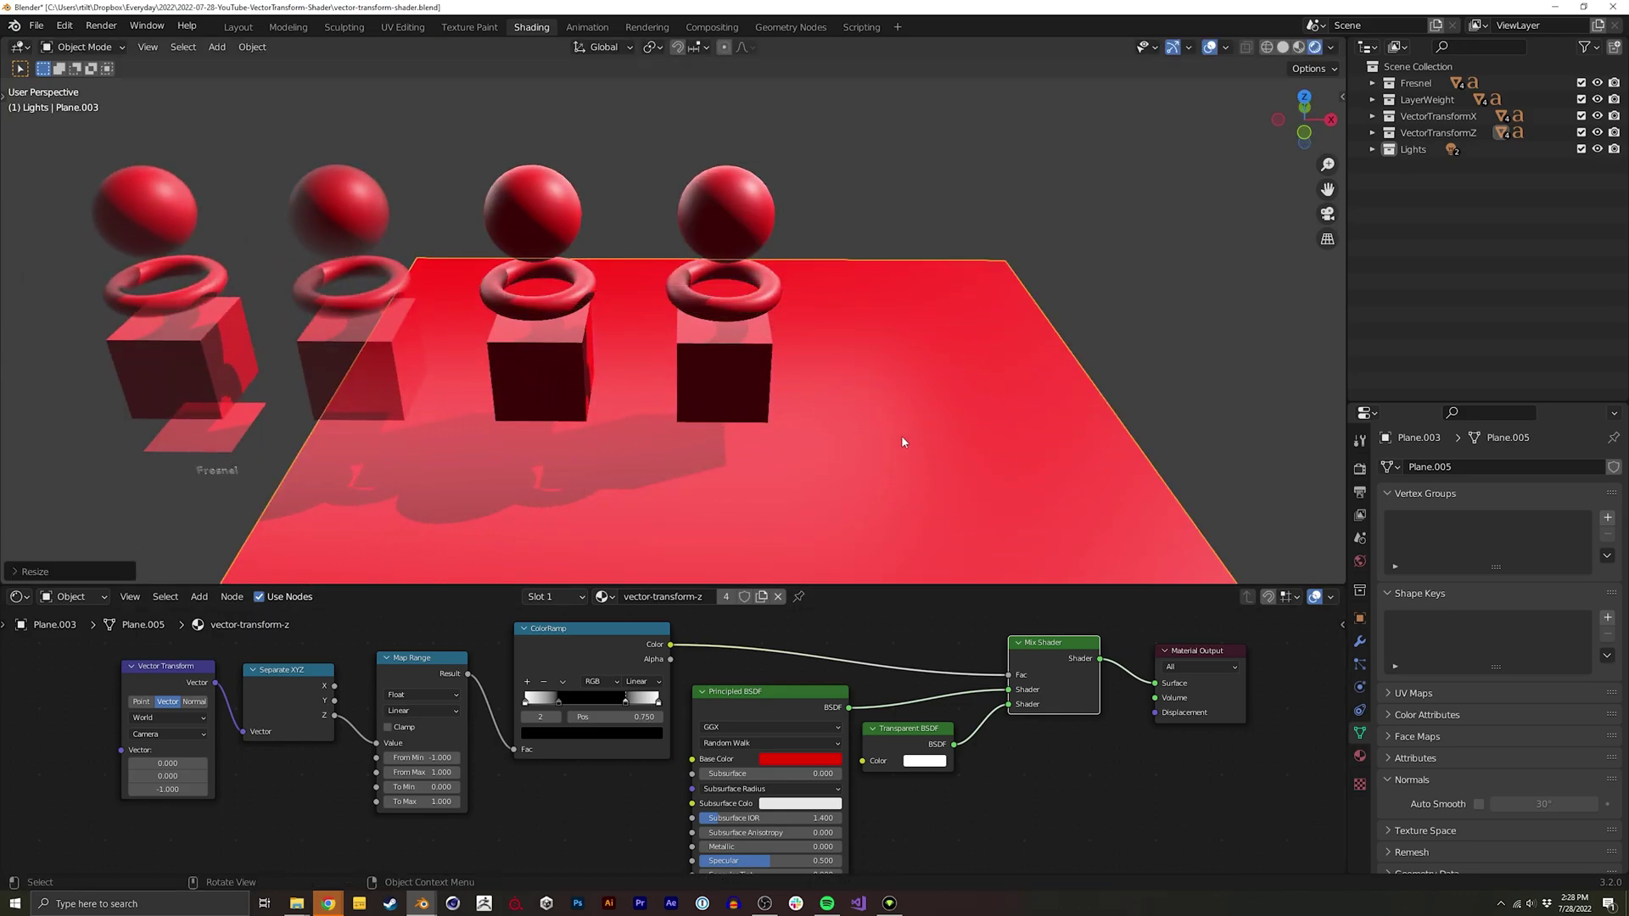
middle_click_drag(902, 440, 804, 334)
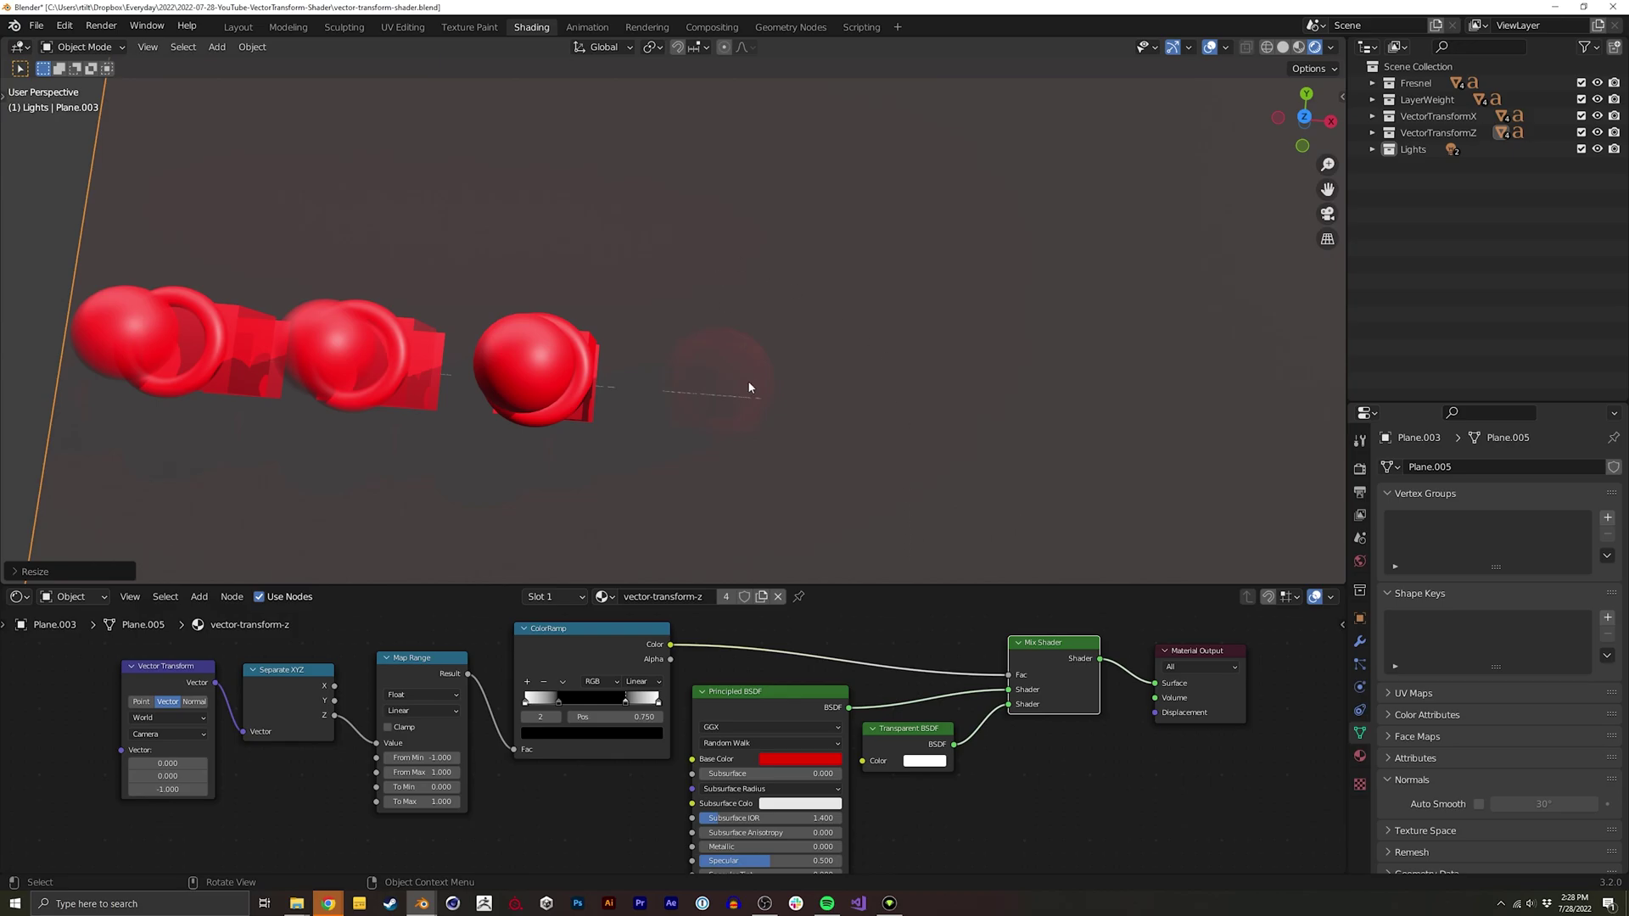
middle_click_drag(746, 380, 302, 123)
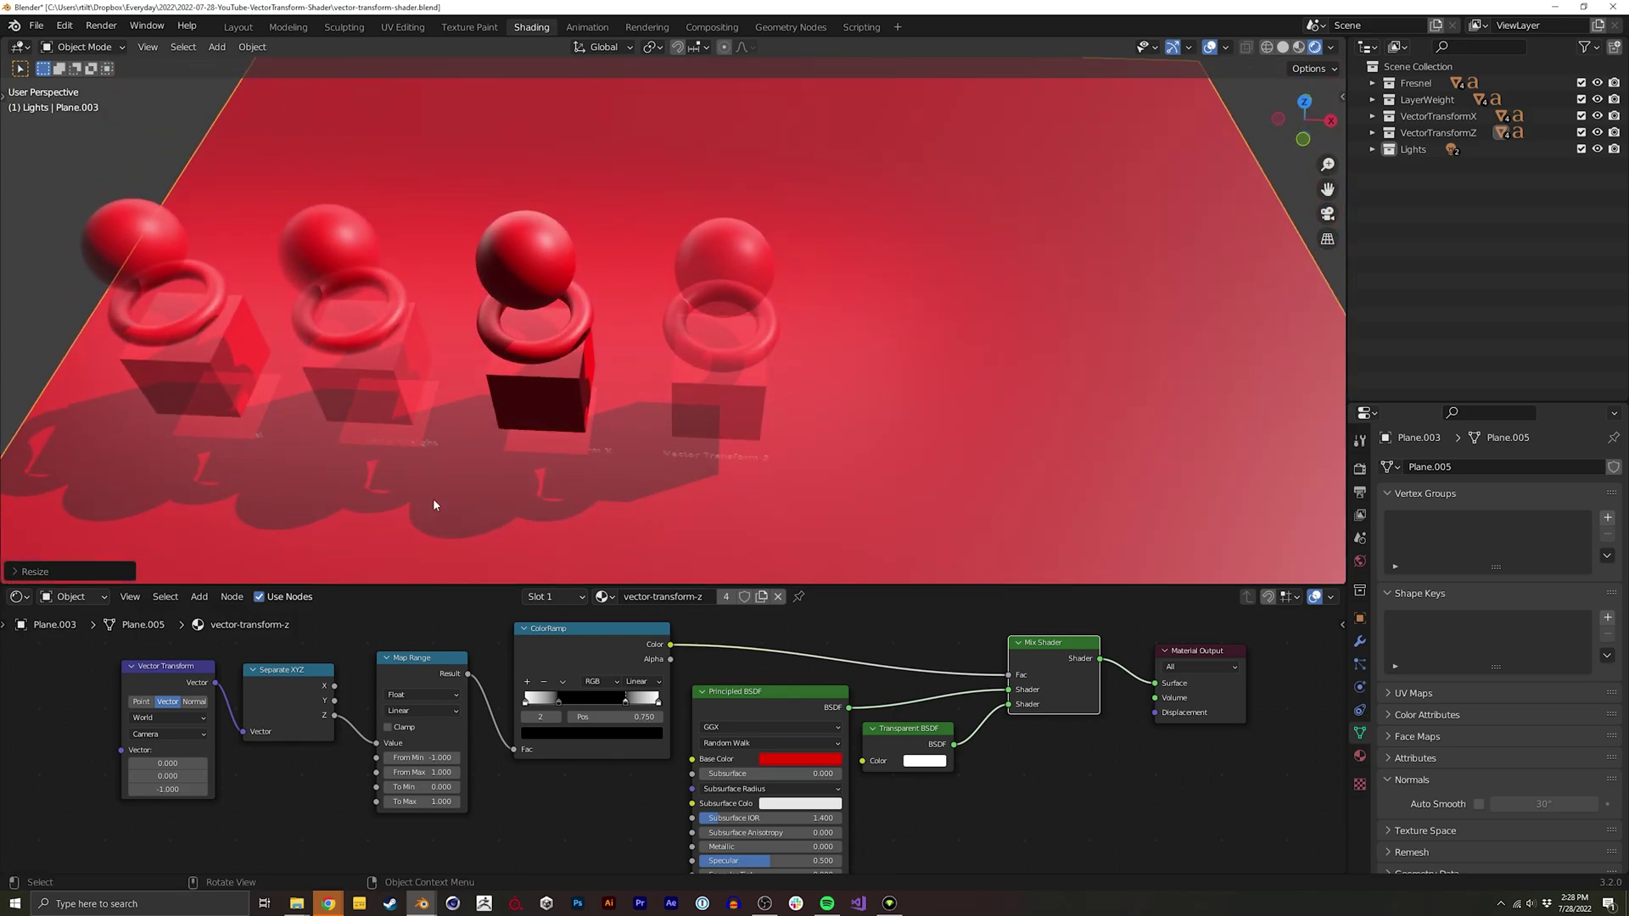
- Shrink the plane to one tenth with S .1 and orbit to a level view
key("s")
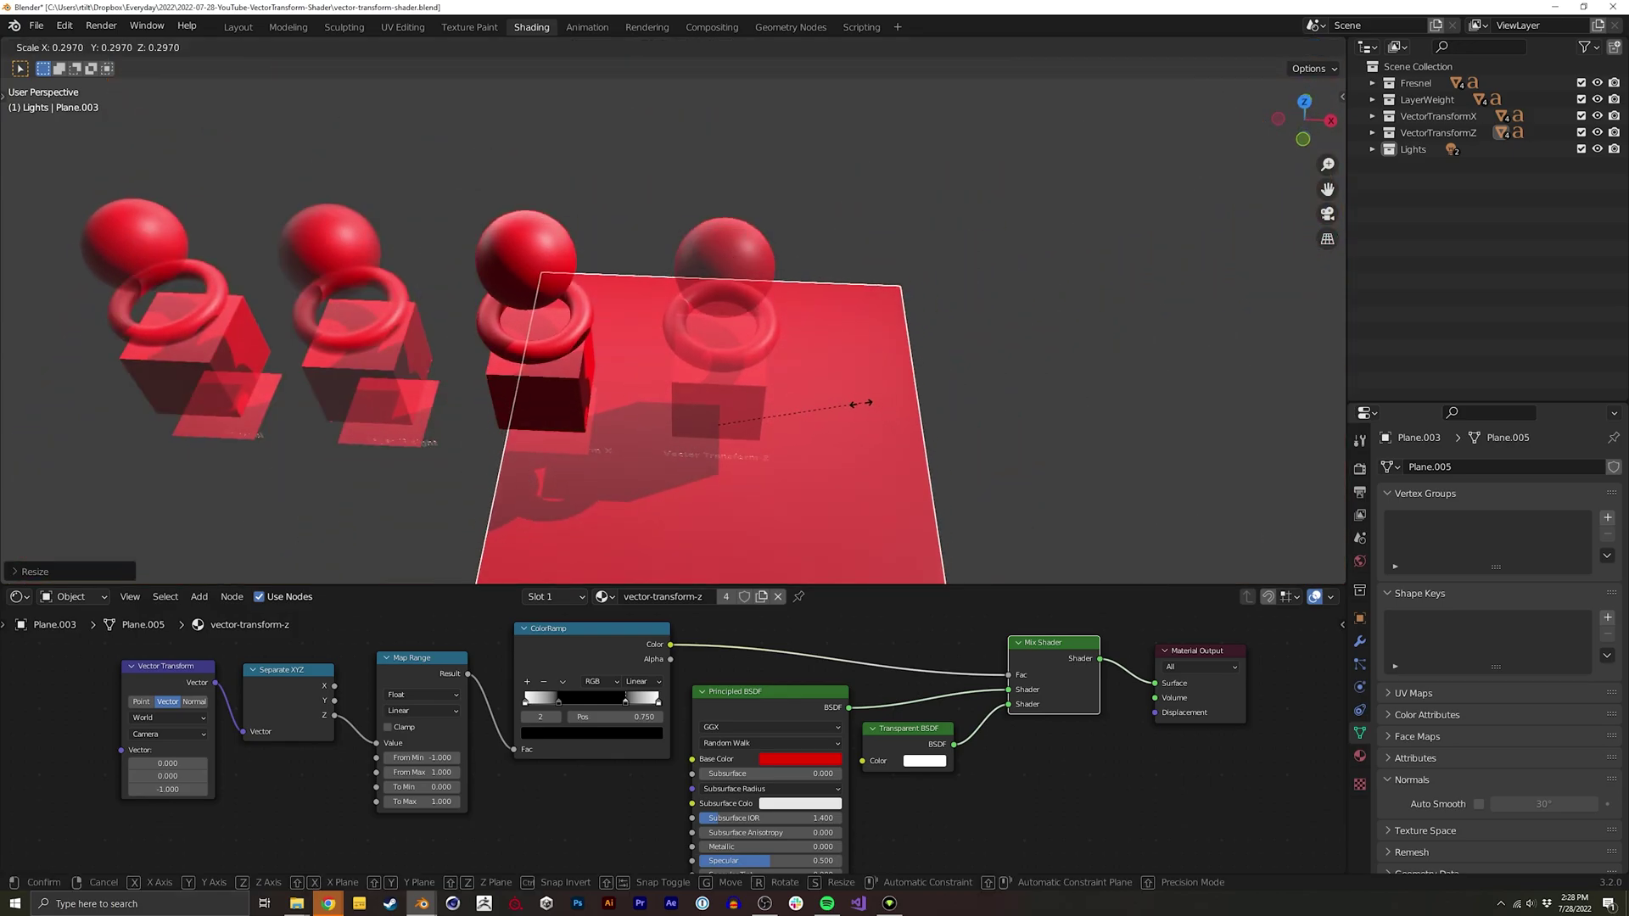
right_click(903, 425)
type("s.1")
key("Return")
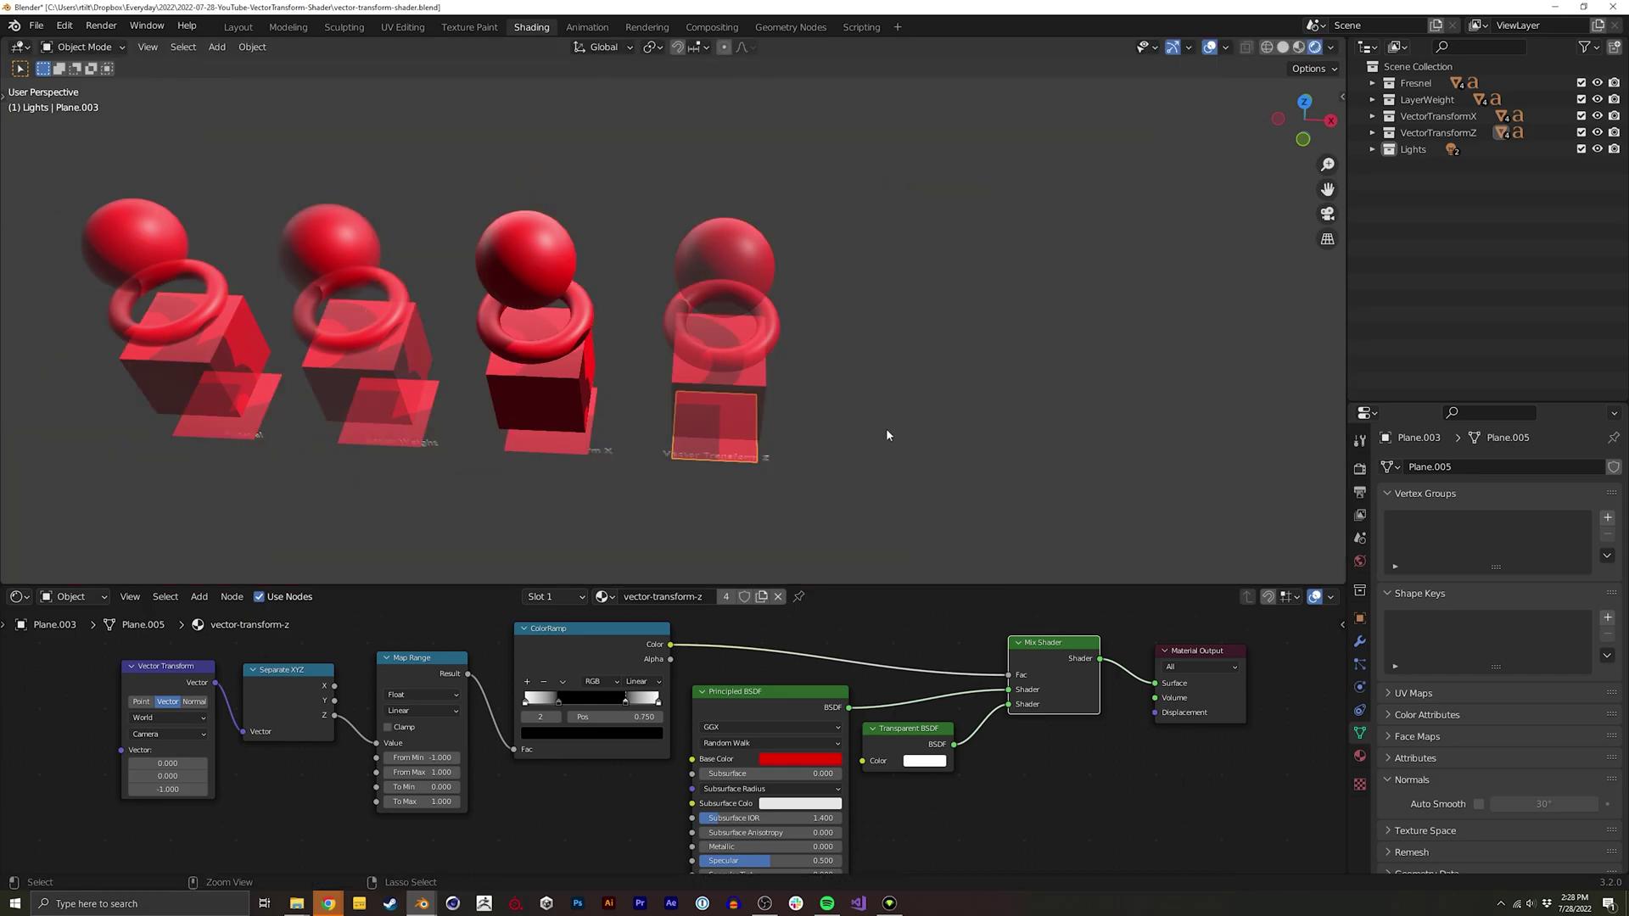
scroll(857, 384, "up", 3)
mouse_move(823, 404)
middle_mouse_down()
mouse_move(784, 347)
mouse_move(820, 411)
mouse_move(887, 438)
mouse_move(692, 314)
mouse_move(657, 384)
mouse_move(799, 395)
middle_mouse_up()
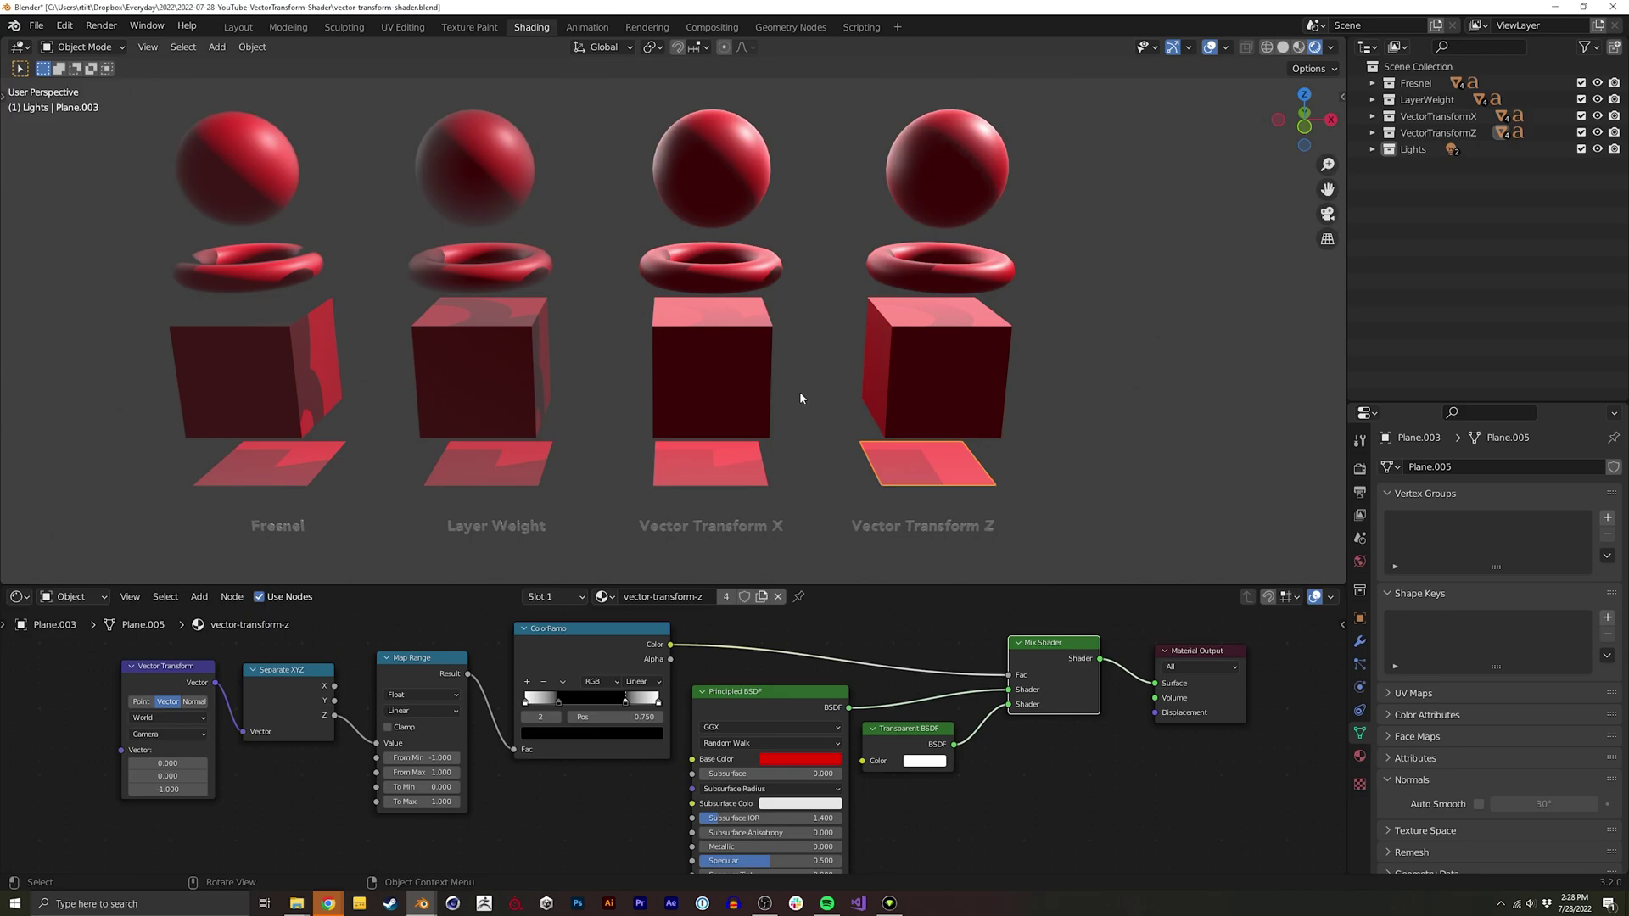